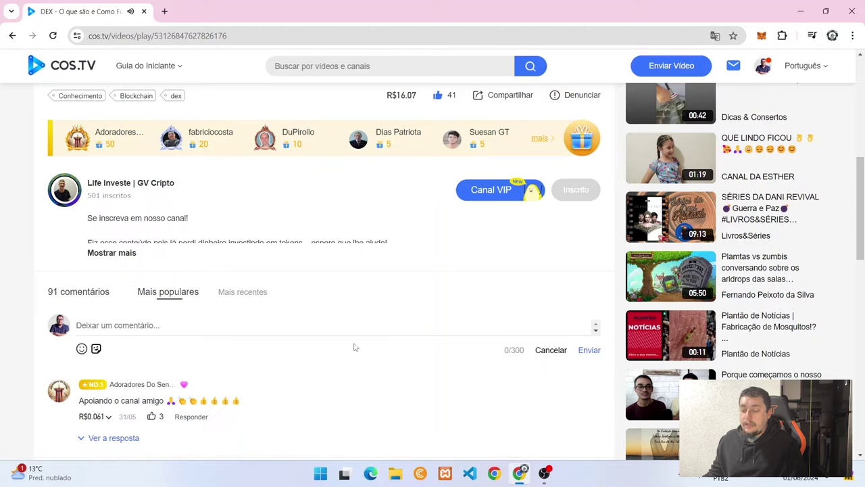
# - Examine the comments under the DEX video, including the earnings and likes shown for each one
pyautogui.scroll(-3, 277, 314)
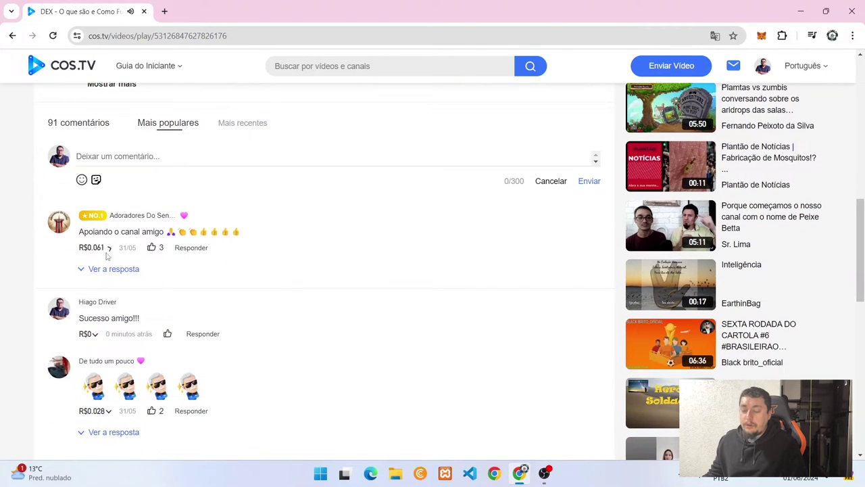
pyautogui.moveTo(101, 250)
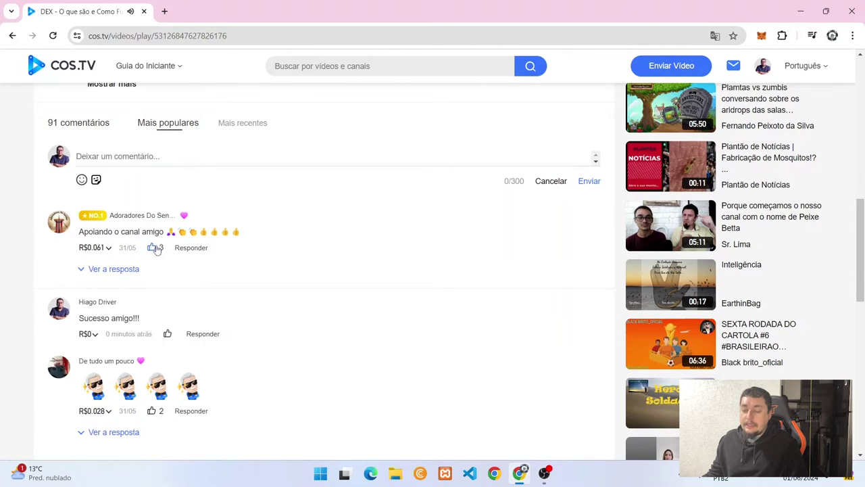
pyautogui.scroll(-2, 156, 249)
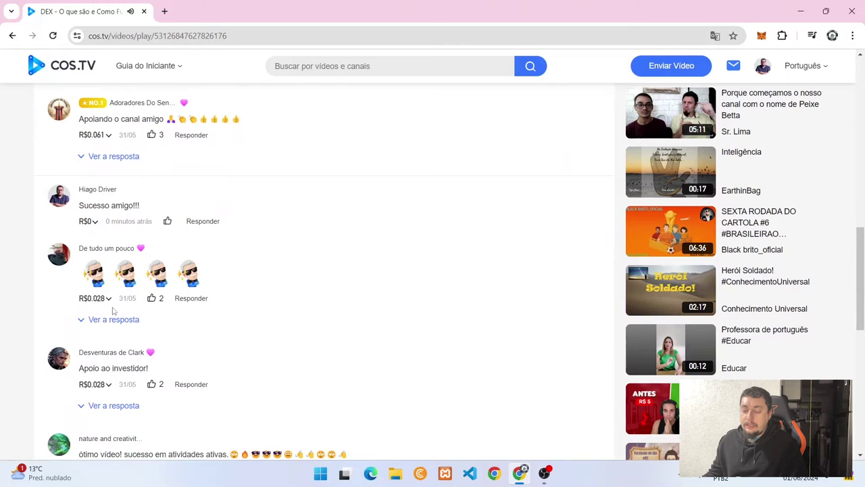
pyautogui.scroll(-2, 18, 320)
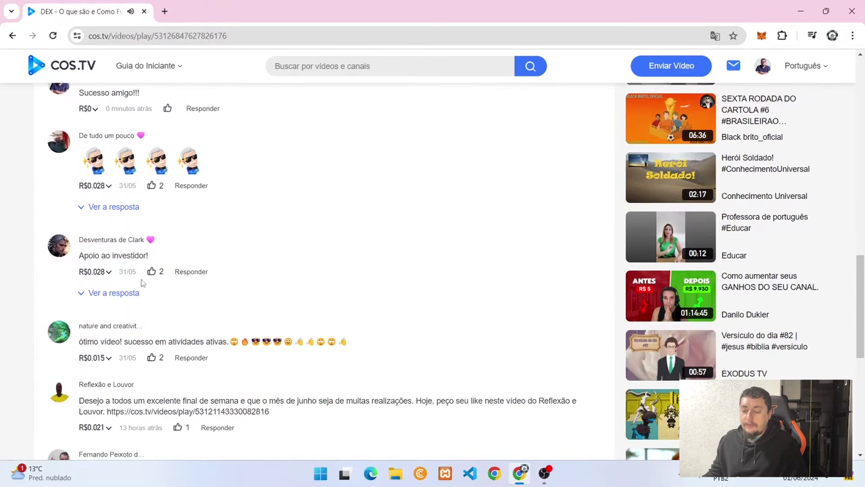
pyautogui.scroll(-2, 101, 284)
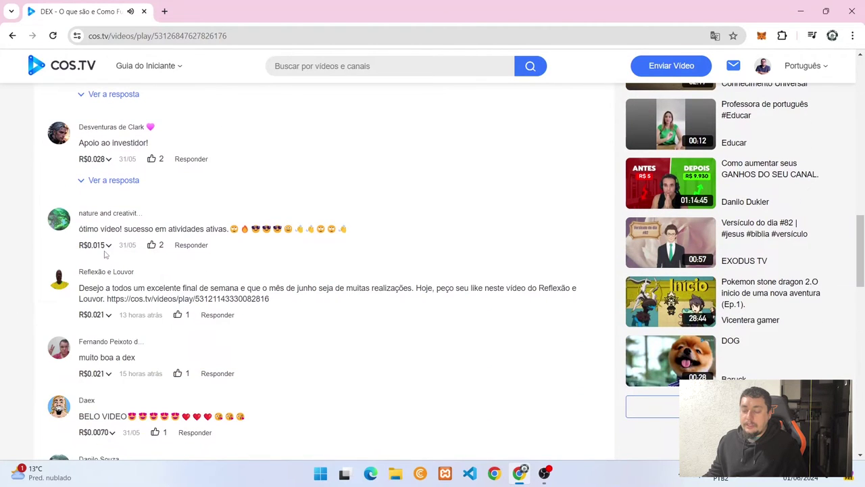
pyautogui.scroll(-2, 108, 311)
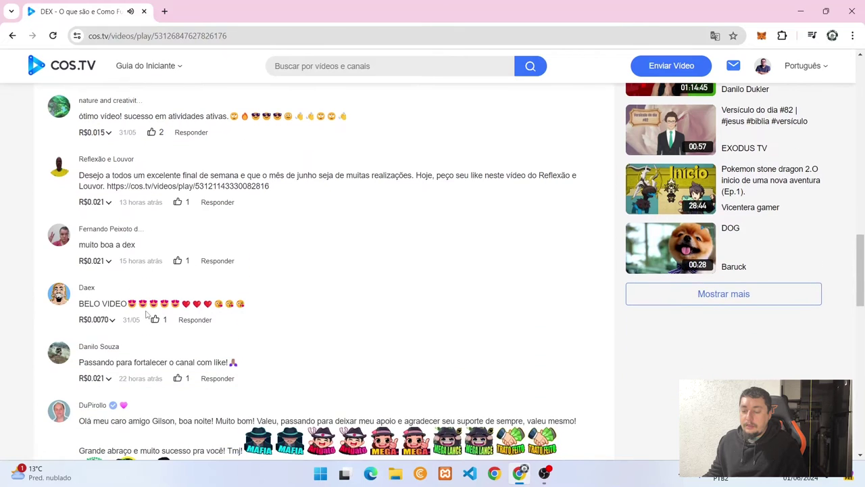
pyautogui.scroll(-5, 149, 284)
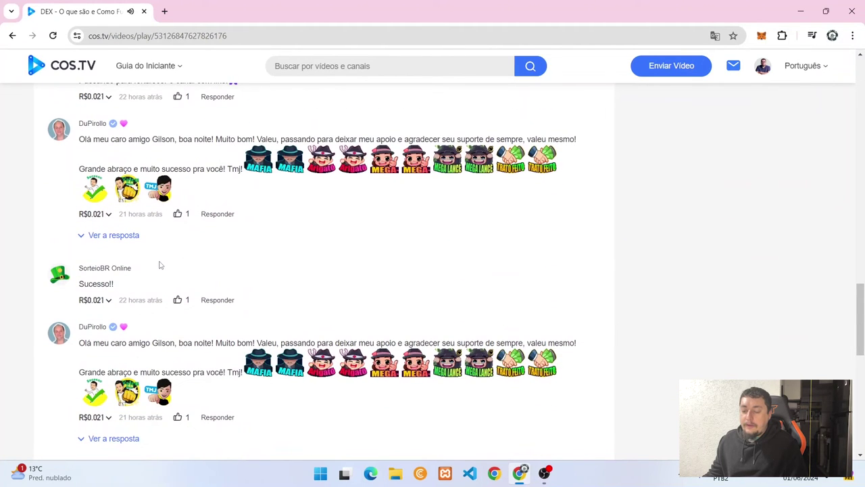
pyautogui.scroll(-3, 228, 278)
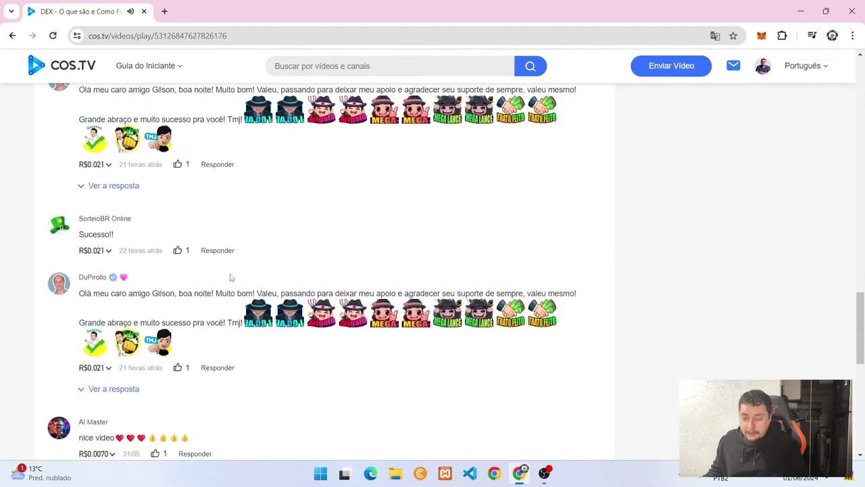
pyautogui.scroll(-5, 261, 313)
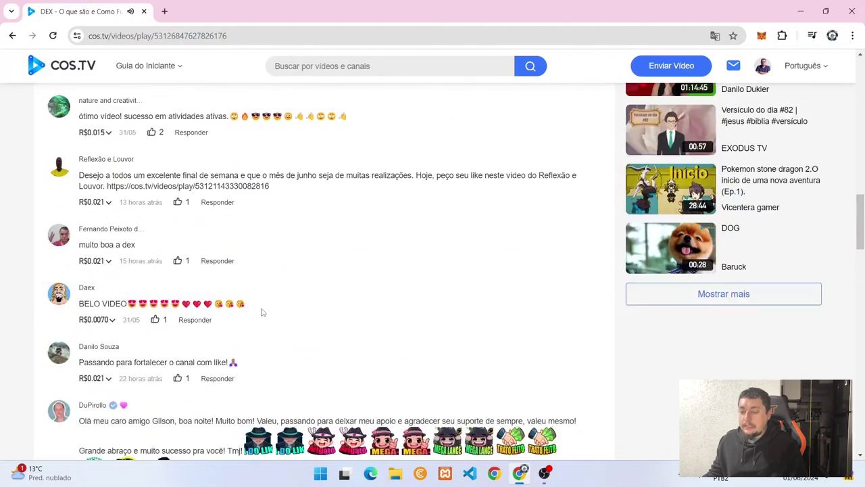
pyautogui.scroll(20, 262, 312)
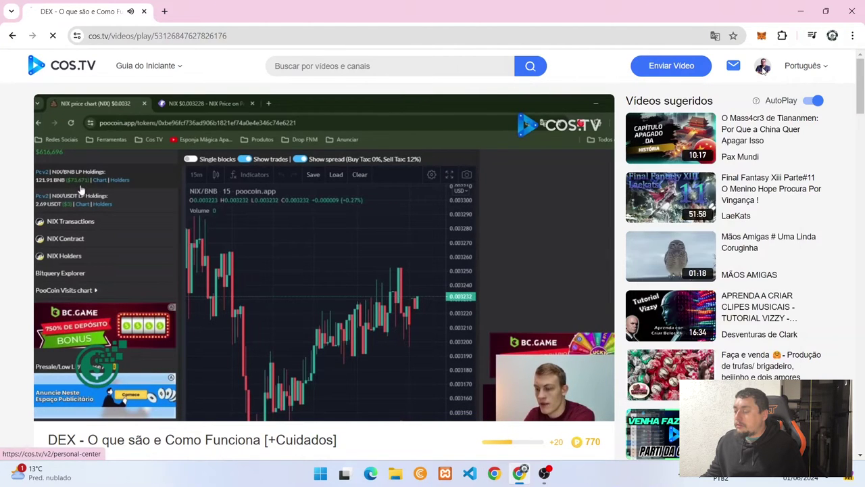
# - Open the personal centre dashboard and review the Contentos mainnet assets, the POP balance and the token vouchers
pyautogui.click(763, 66)
pyautogui.scroll(-1, 392, 153)
pyautogui.scroll(-1, 393, 152)
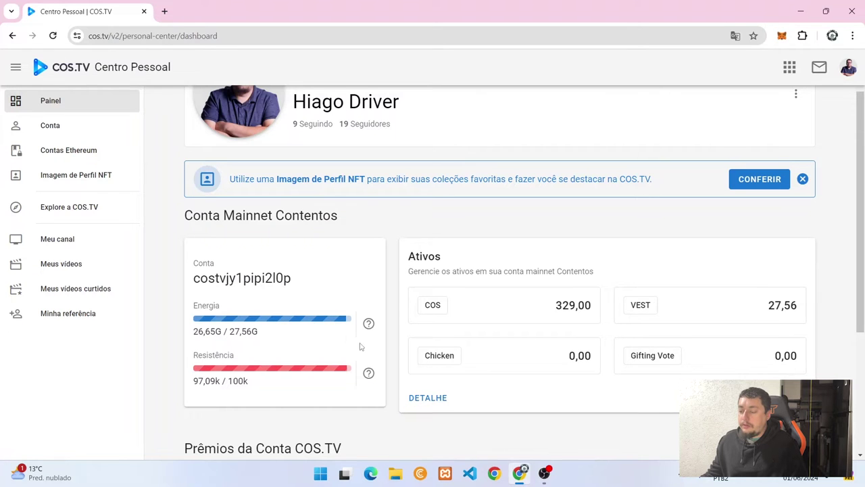
pyautogui.scroll(2, 500, 297)
pyautogui.scroll(-4, 494, 304)
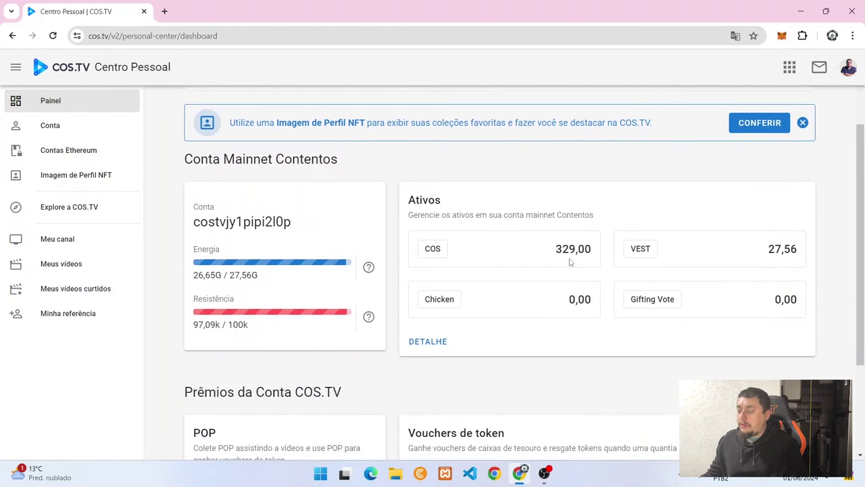
pyautogui.moveTo(556, 252); pyautogui.dragTo(576, 249)
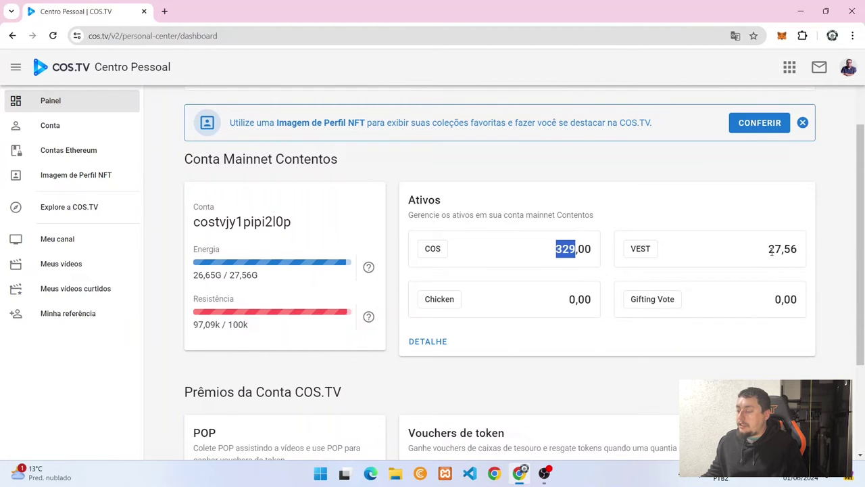
pyautogui.moveTo(769, 252); pyautogui.dragTo(798, 249)
pyautogui.moveTo(559, 305); pyautogui.dragTo(597, 302)
pyautogui.scroll(-4, 304, 292)
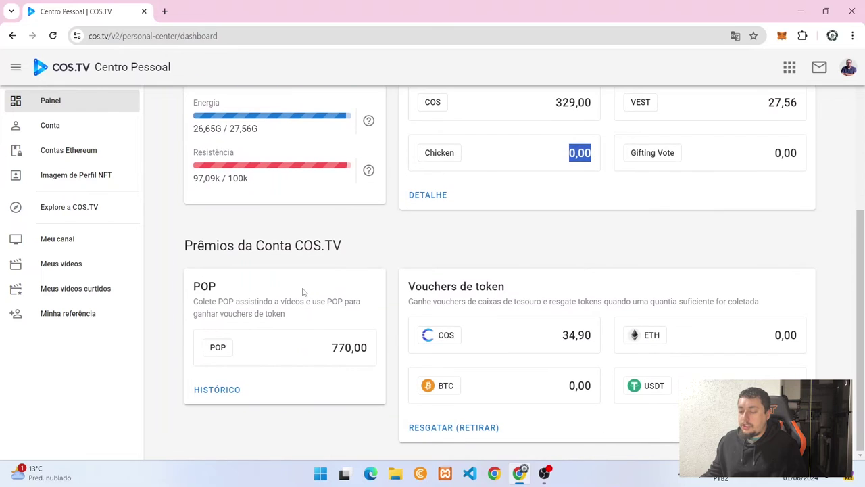
pyautogui.moveTo(333, 348); pyautogui.dragTo(372, 348)
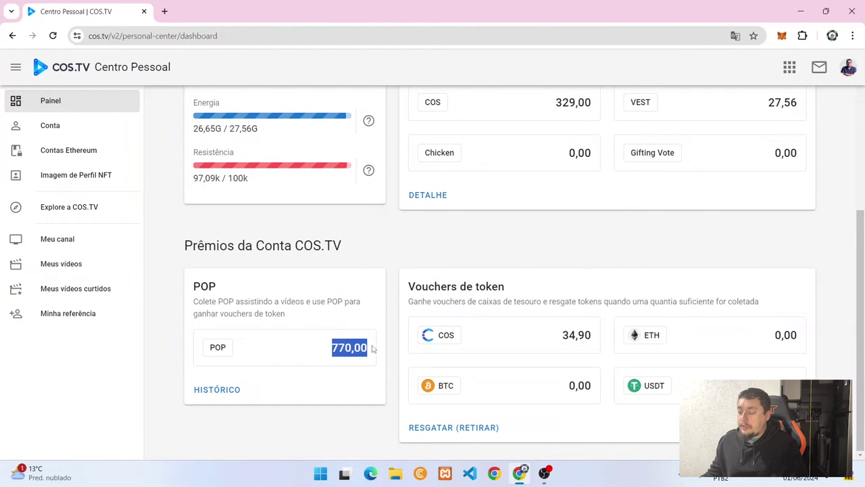
pyautogui.scroll(5, 325, 298)
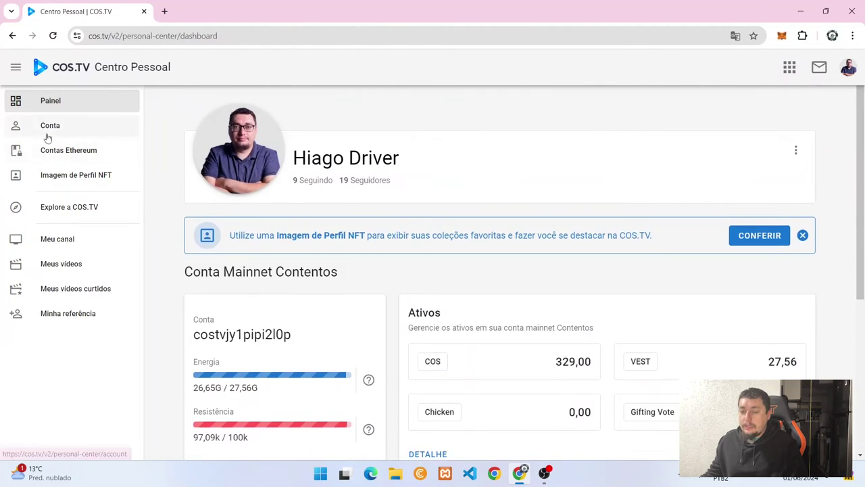
# - Search Google for "valor moeda COS" in a new browser tab
pyautogui.click(164, 11)
pyautogui.write('Cos')
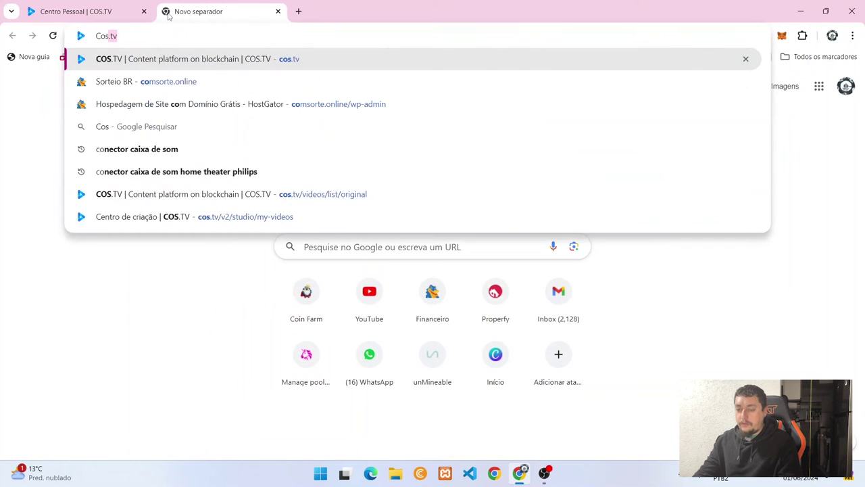
pyautogui.press('BackSpace')
pyautogui.press('BackSpace')
pyautogui.press('BackSpace')
pyautogui.press('BackSpace')
pyautogui.write('v')
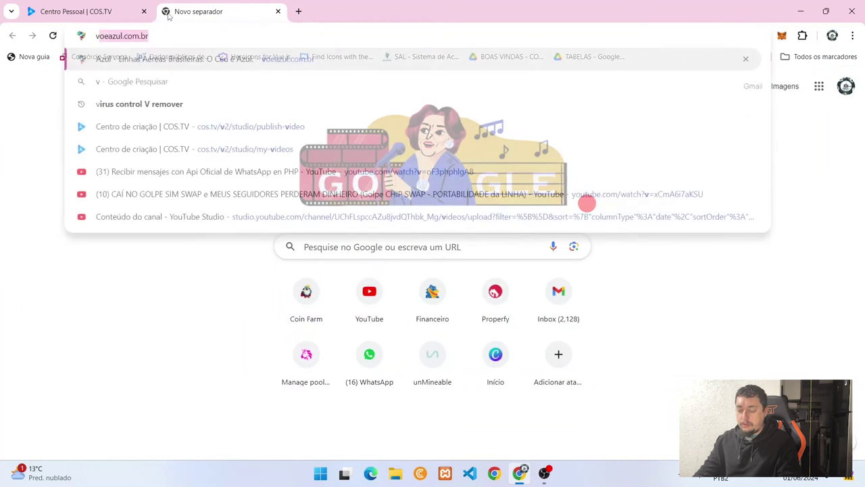
pyautogui.write('alor moeda')
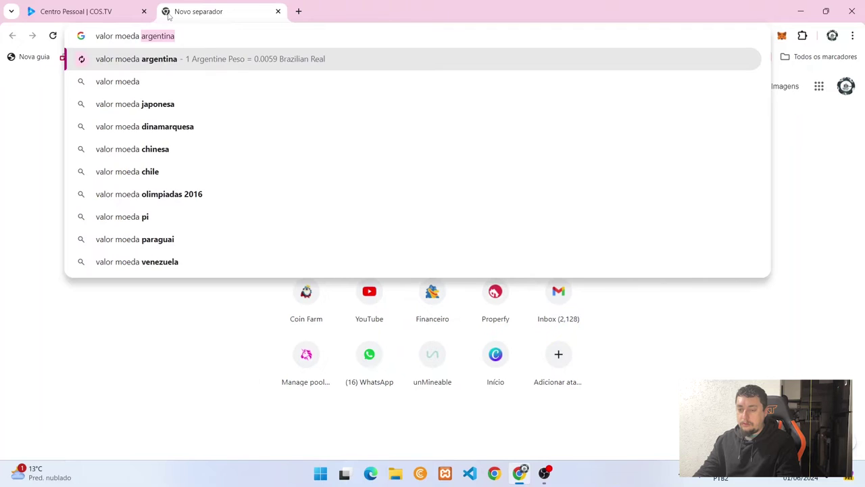
pyautogui.write(' COS')
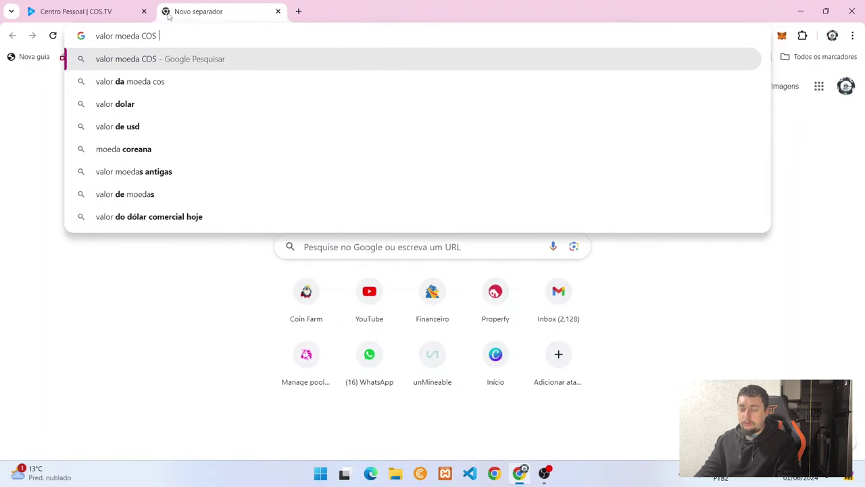
pyautogui.press('Return')
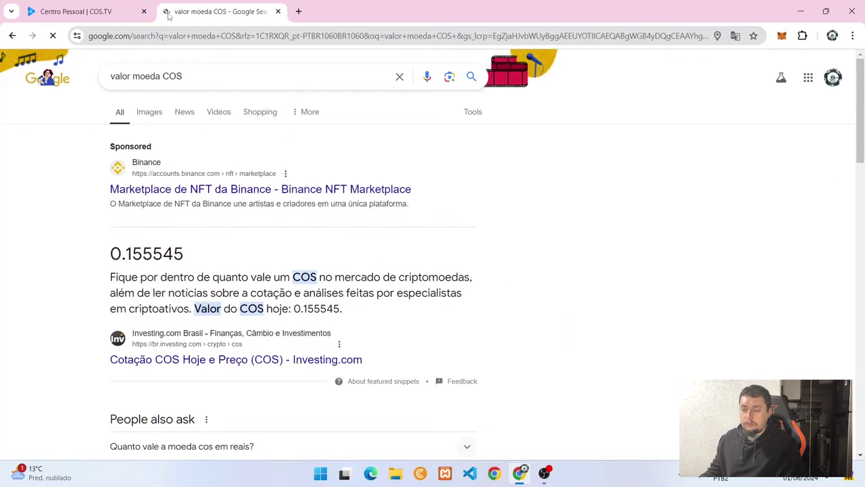
# - Open the CoinMarketCap result for Contentos (COS) from the search results
pyautogui.scroll(-1, 124, 171)
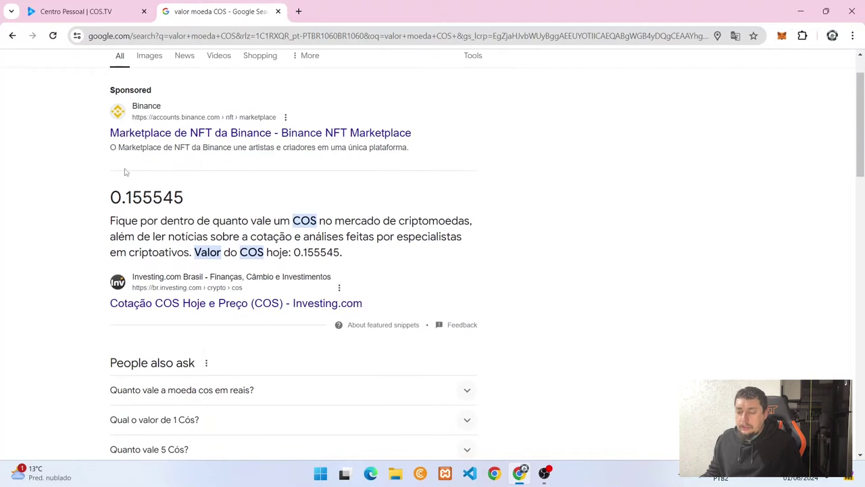
pyautogui.scroll(-5, 113, 177)
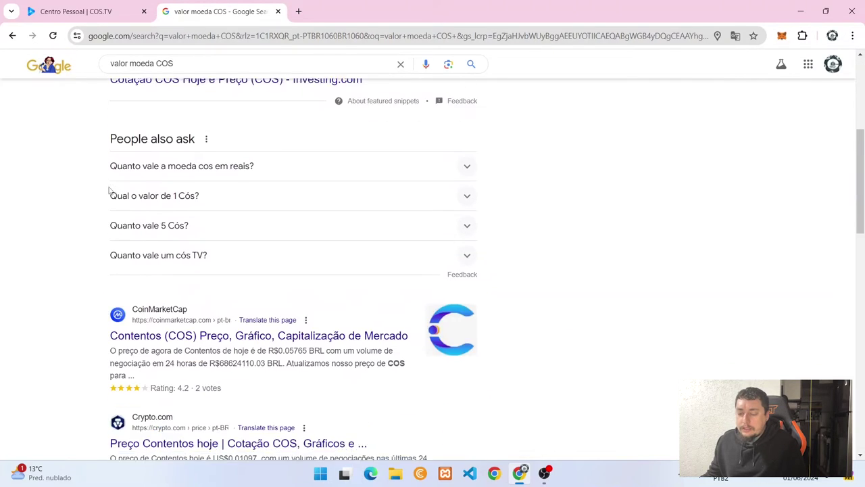
pyautogui.scroll(-1, 110, 191)
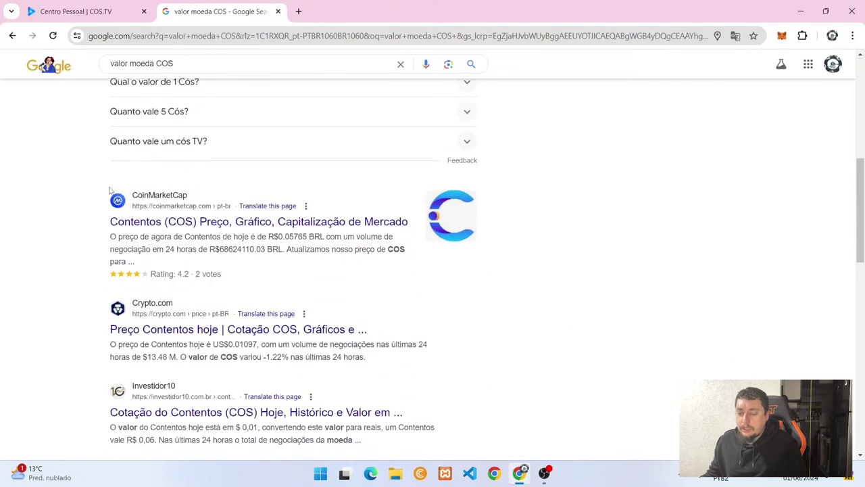
pyautogui.click(257, 227)
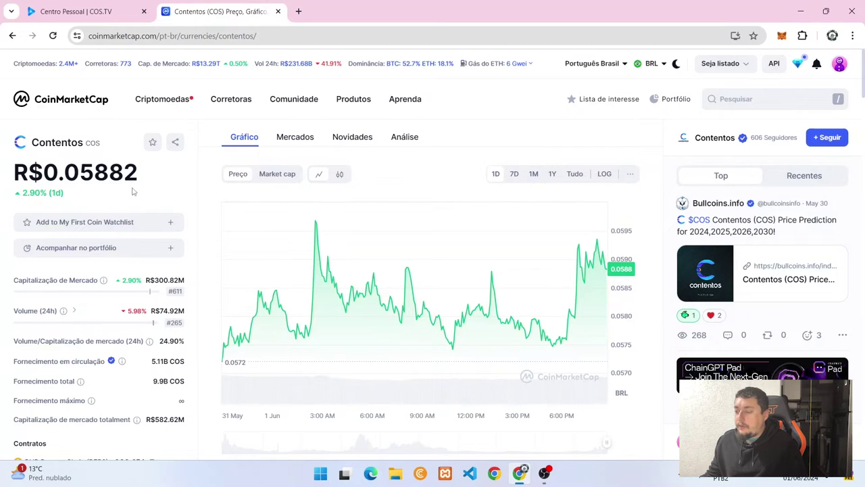
# - Convert 329 COS to BRL with the converter on the Contentos page
pyautogui.scroll(-3, 101, 209)
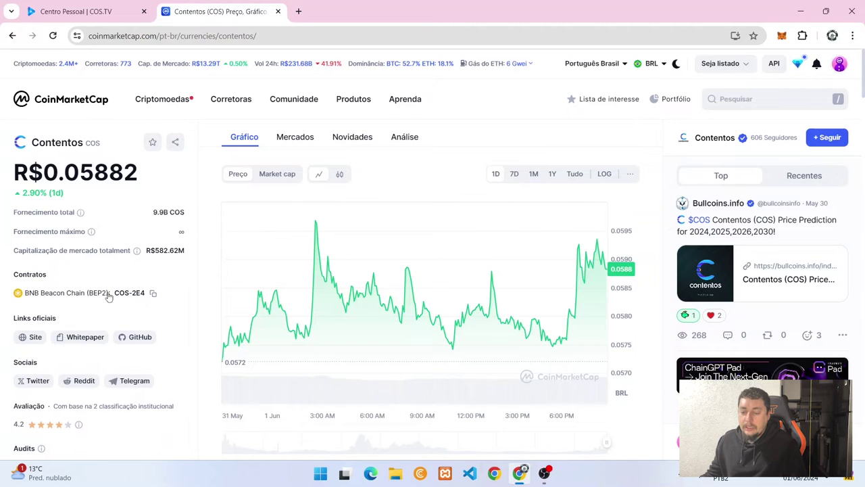
pyautogui.scroll(-4, 95, 280)
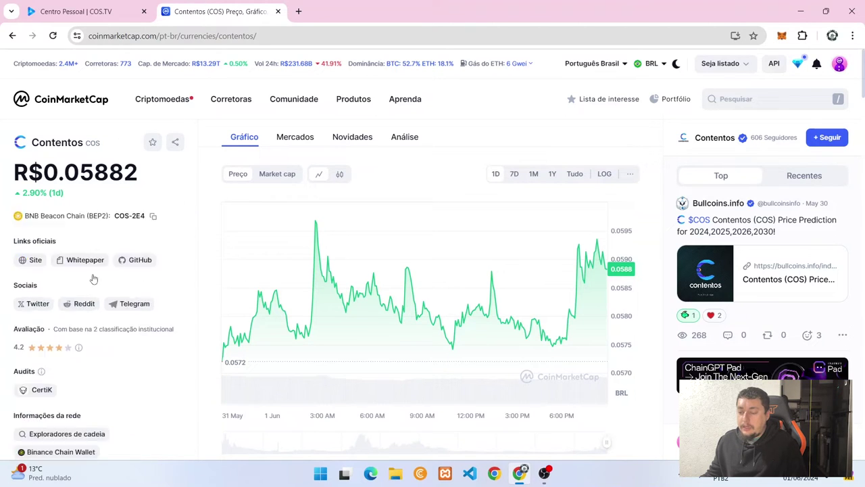
pyautogui.scroll(-4, 198, 277)
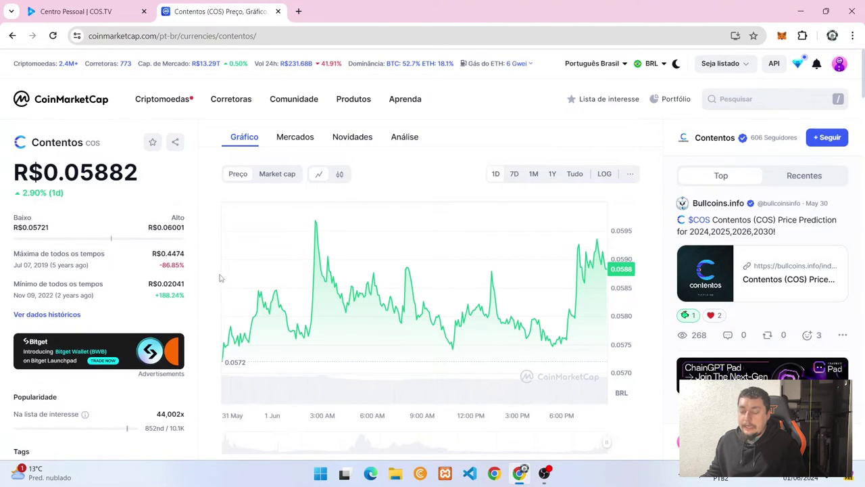
pyautogui.scroll(2, 152, 267)
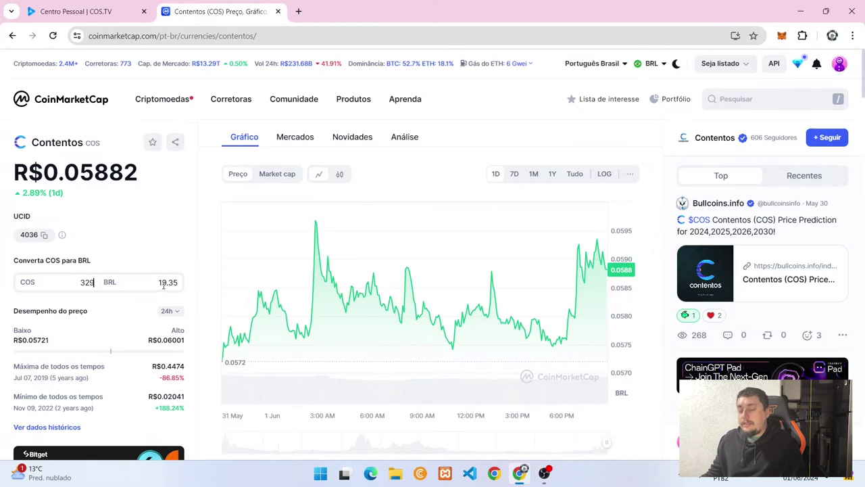
# - Return to the COS.TV home page and open Caça ao Tesouro POP from the beginner's guide
pyautogui.click(118, 12)
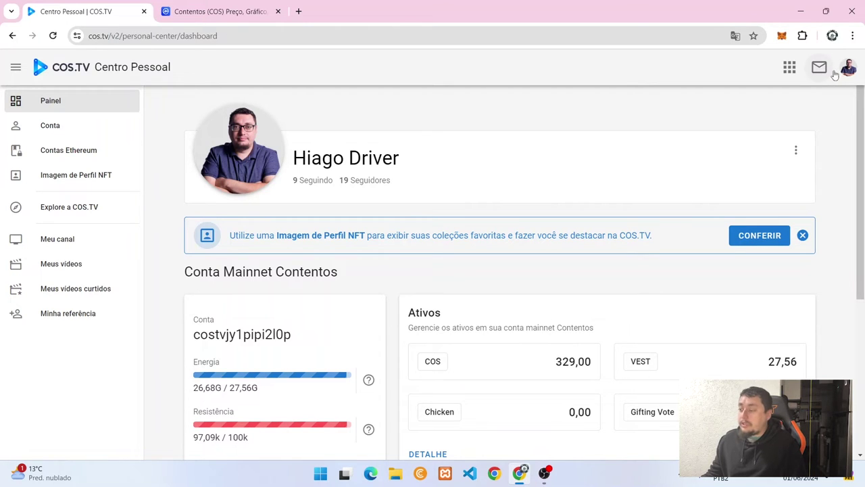
pyautogui.click(72, 70)
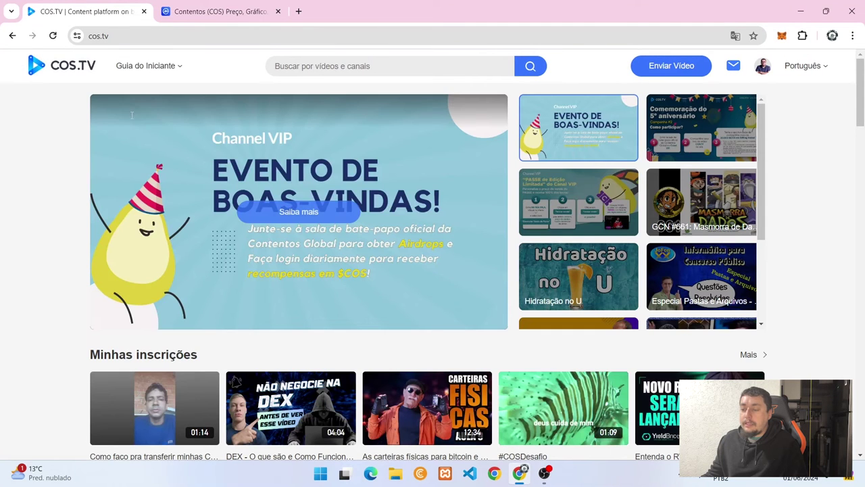
pyautogui.moveTo(144, 70)
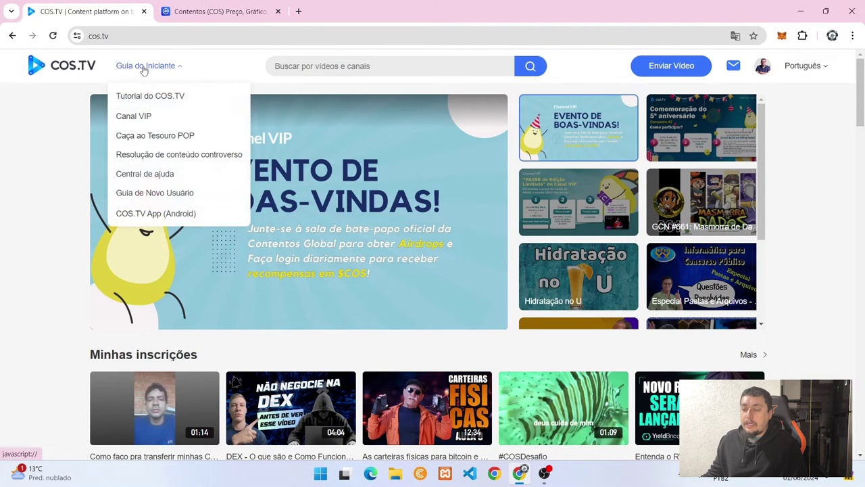
pyautogui.click(148, 137)
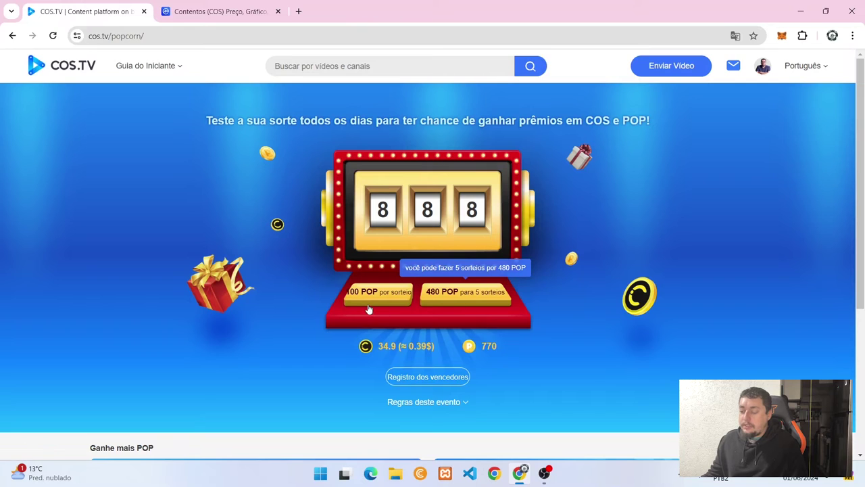
# - Play the five-draw round for 480 POP and dismiss the prize summary
pyautogui.click(479, 306)
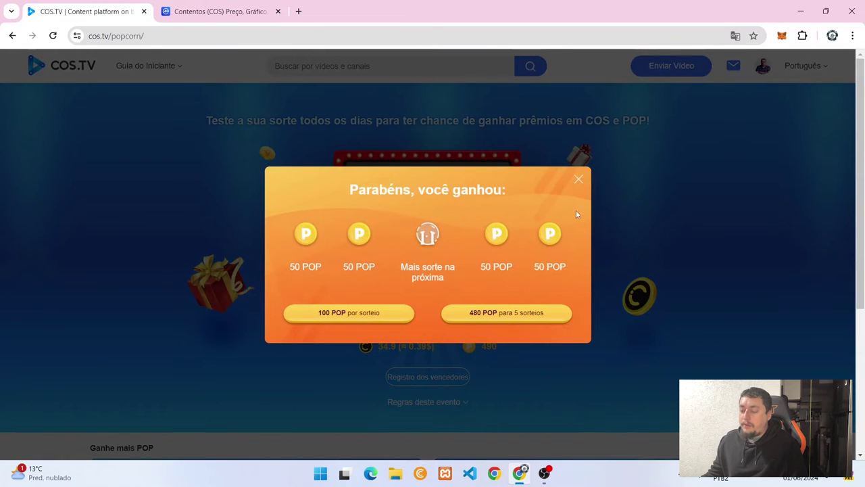
pyautogui.click(578, 181)
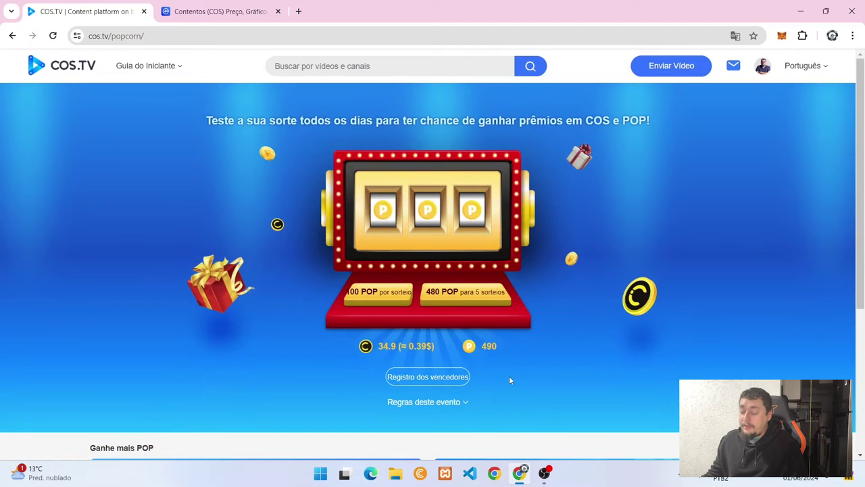
# - Play another five-draw round for 480 POP and return to the COS.TV home page
pyautogui.click(468, 307)
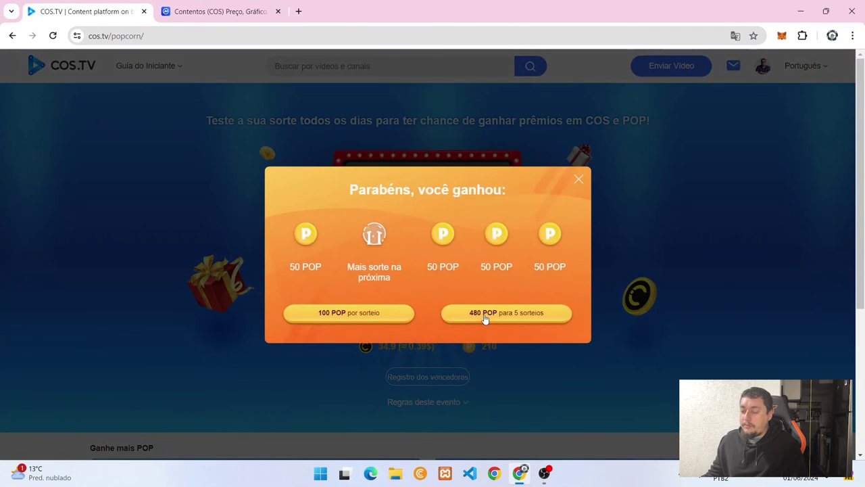
pyautogui.click(578, 179)
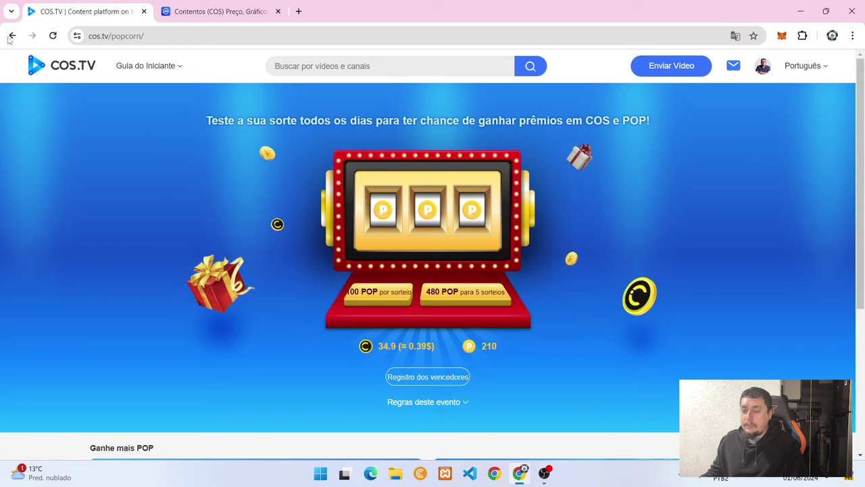
pyautogui.click(38, 67)
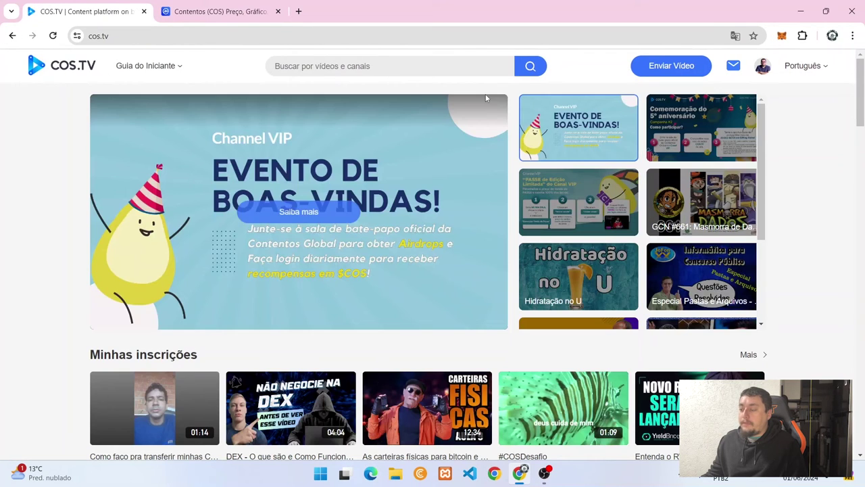
# - Open the newest DEX video on the Life Investe | GV Cripto channel from the notifications and review its earnings and gifting votes
pyautogui.click(733, 66)
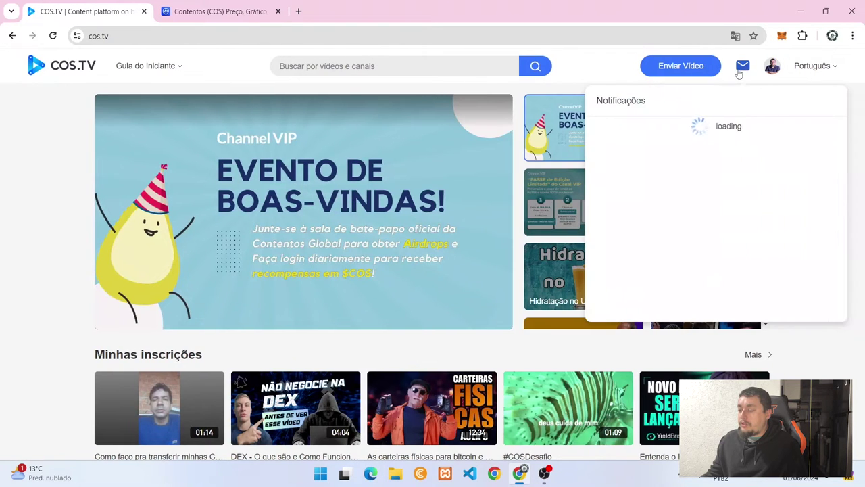
pyautogui.click(614, 180)
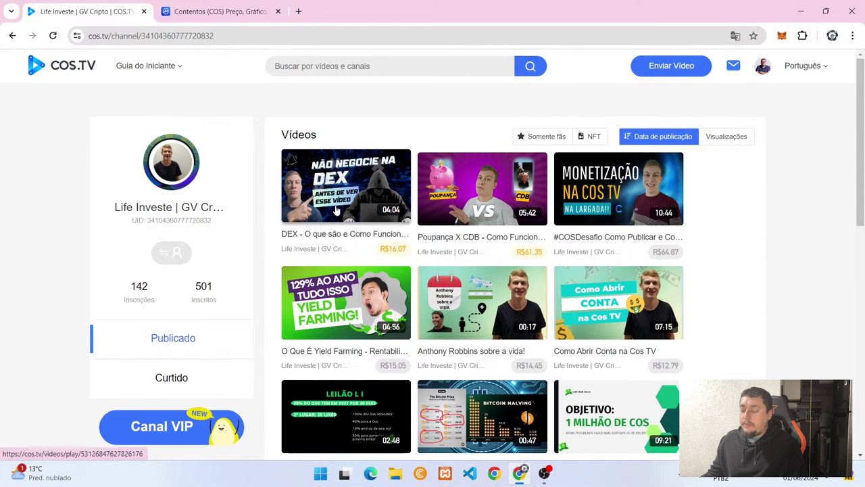
pyautogui.click(336, 211)
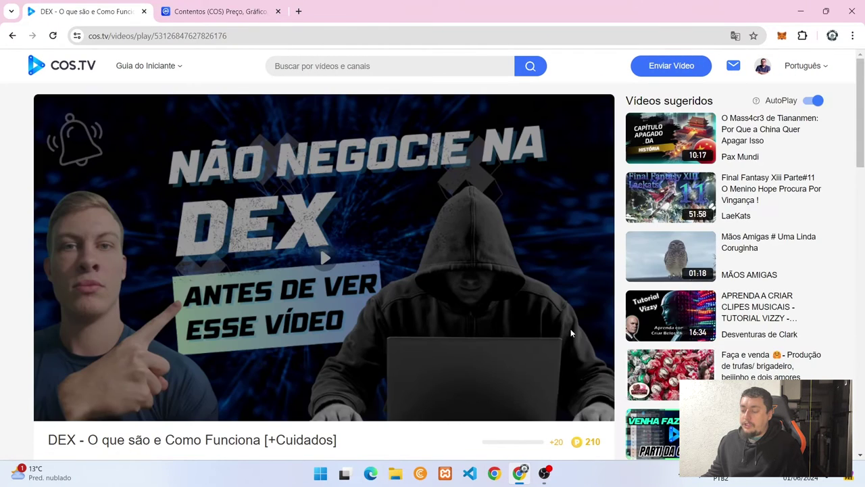
pyautogui.scroll(-1, 569, 330)
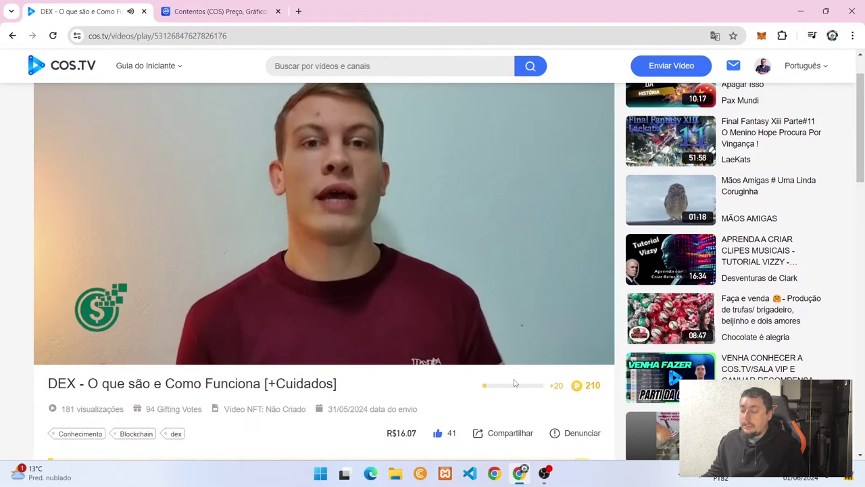
pyautogui.scroll(-2, 512, 369)
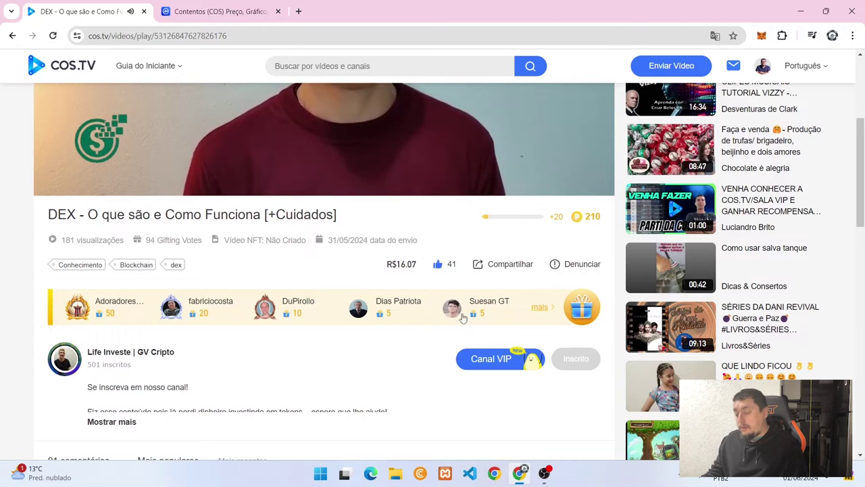
pyautogui.scroll(2, 483, 263)
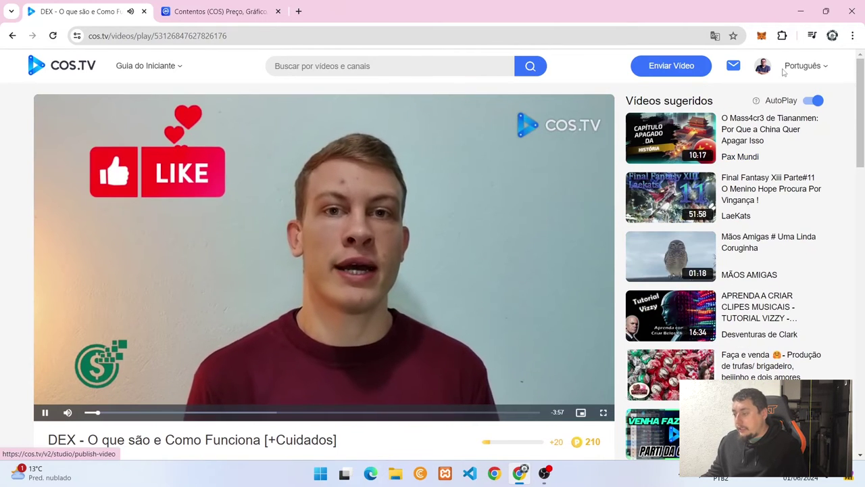
# - Open the Centro de criação from the profile and check the Gifting Vote revenue record and Meus vídeos
pyautogui.moveTo(767, 68)
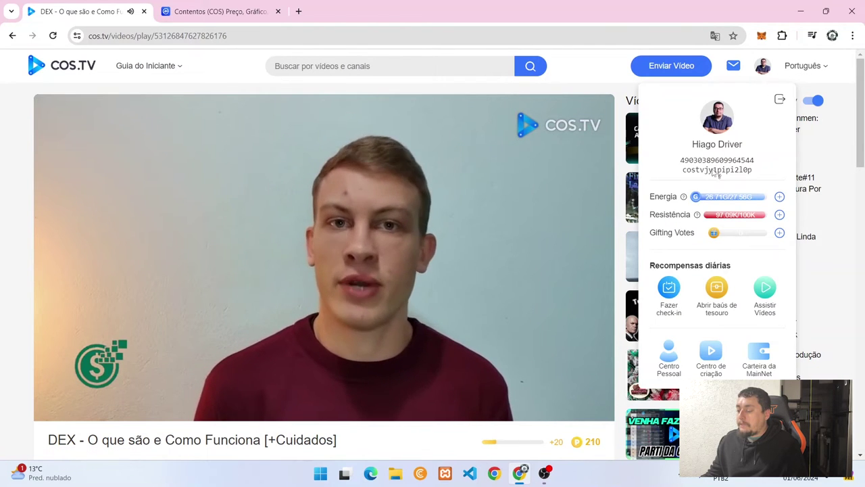
pyautogui.click(711, 355)
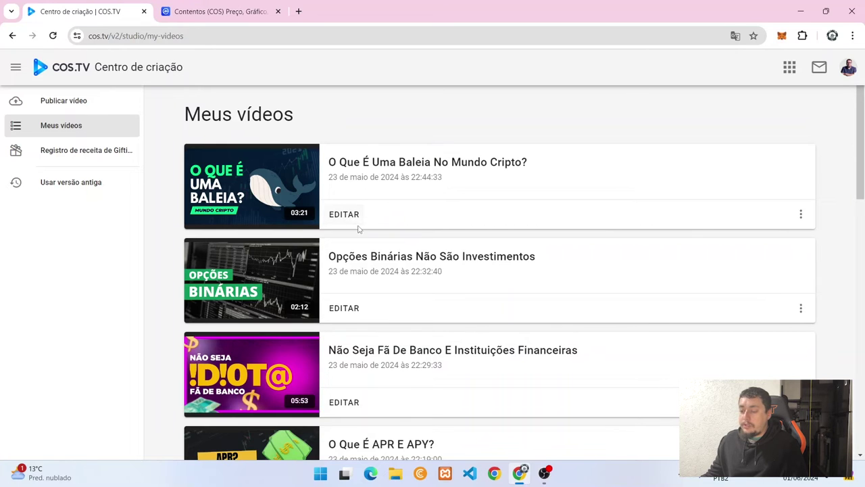
pyautogui.click(76, 158)
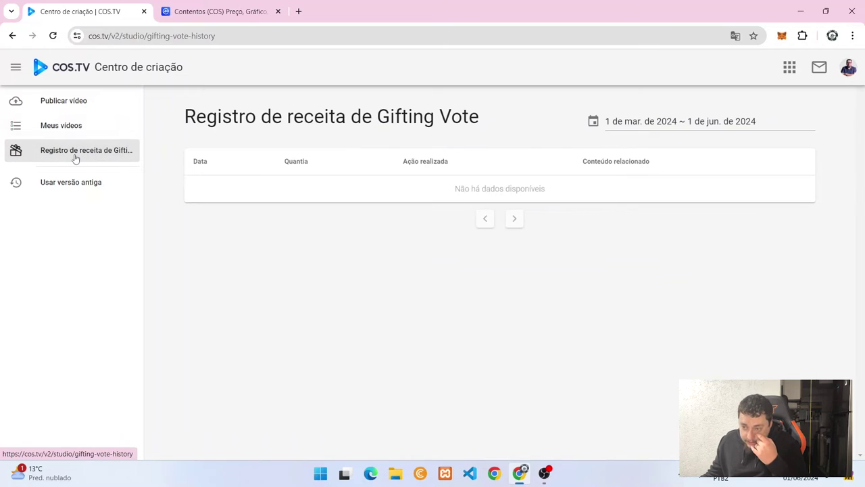
pyautogui.click(63, 131)
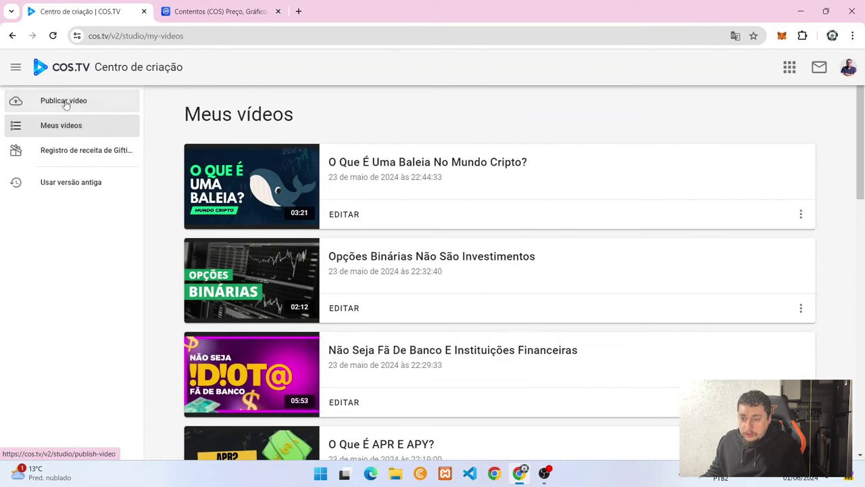
pyautogui.click(66, 104)
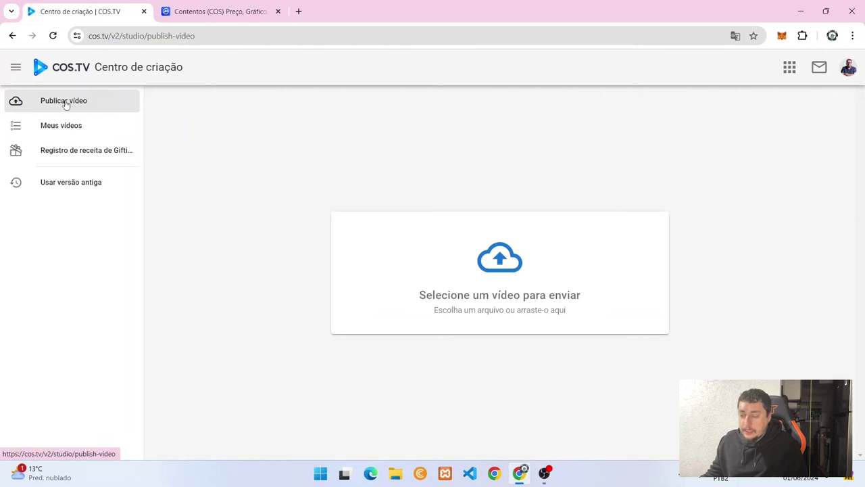
pyautogui.click(500, 257)
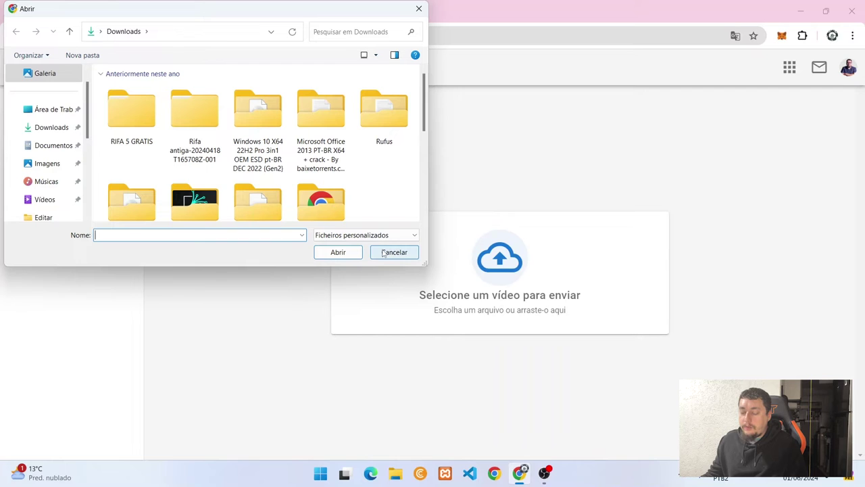
pyautogui.scroll(-2, 46, 138)
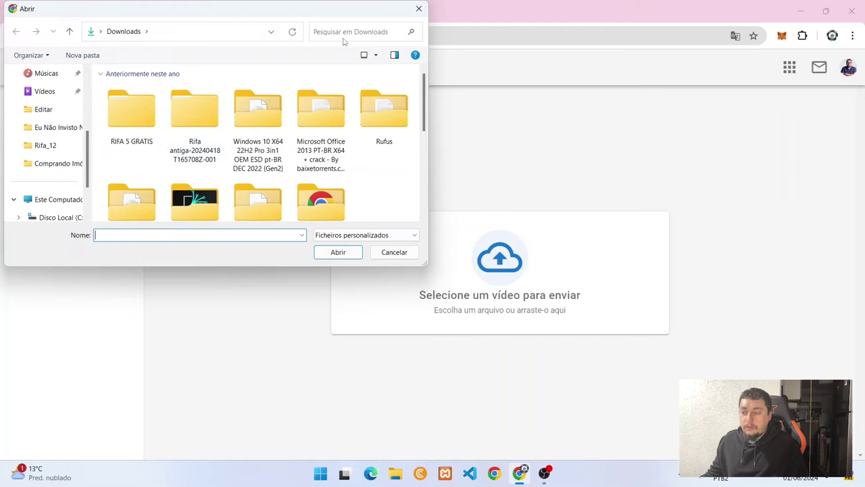
pyautogui.click(409, 12)
pyautogui.click(68, 127)
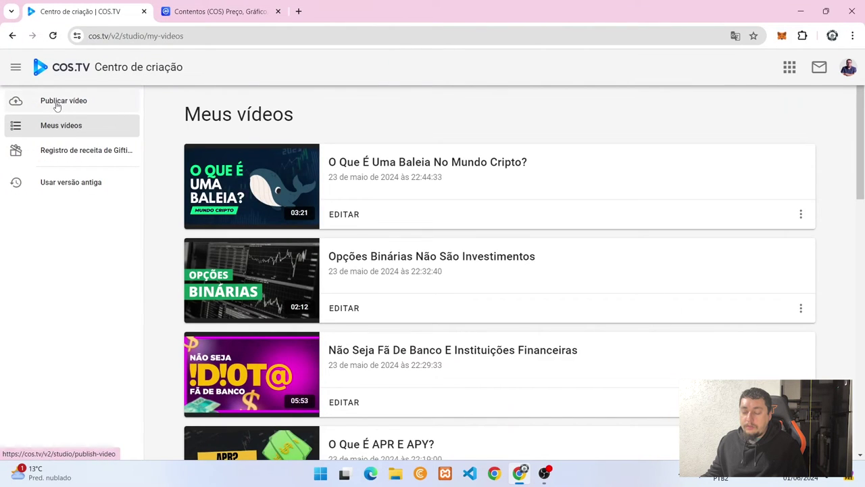
# - Start publishing a video and browse to the YT folder inside Vídeos for the file
pyautogui.click(58, 106)
pyautogui.click(522, 269)
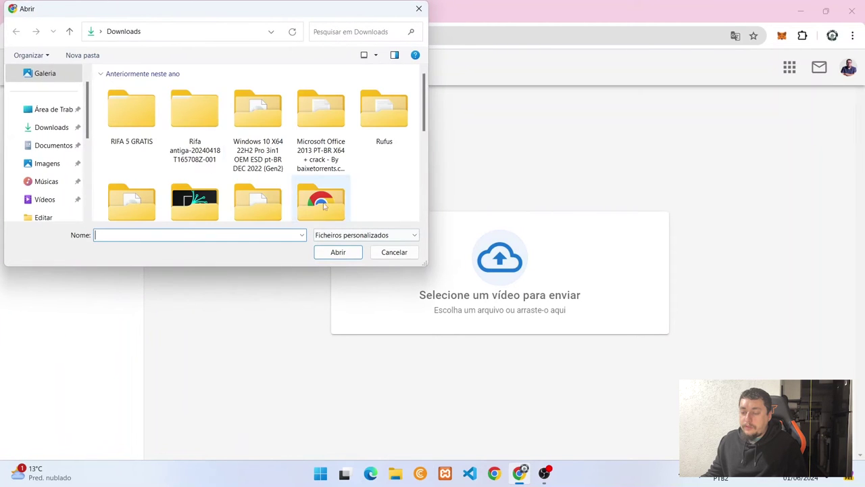
pyautogui.scroll(-1, 68, 189)
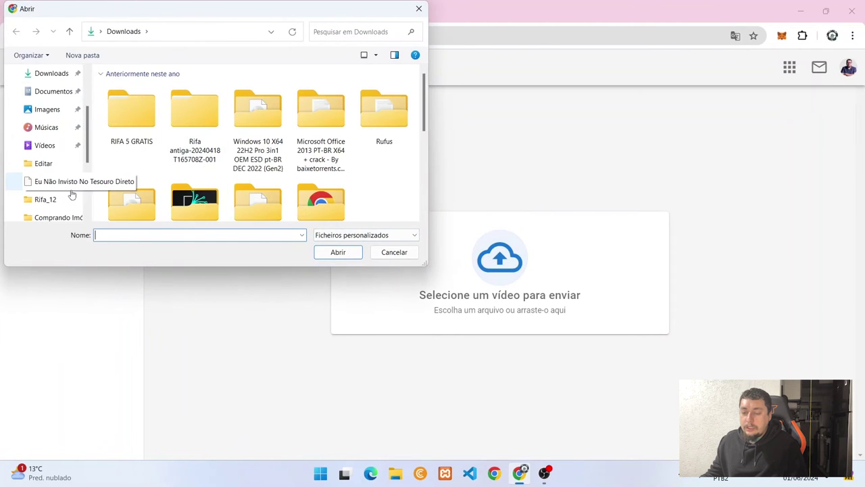
pyautogui.click(45, 146)
pyautogui.doubleClick(298, 99)
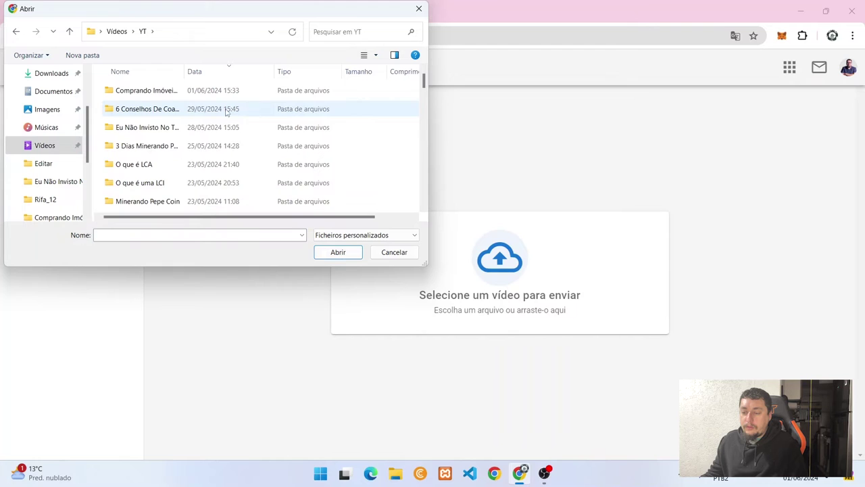
# - Upload the video "Faça Você Mesmo E Economize Dinheiro - Dica De Econômia Doméstica.mp4" from the Faça Você Mesmo folder
pyautogui.scroll(-6, 227, 113)
pyautogui.scroll(-4, 174, 130)
pyautogui.scroll(-4, 174, 133)
pyautogui.scroll(-4, 174, 132)
pyautogui.scroll(2, 174, 133)
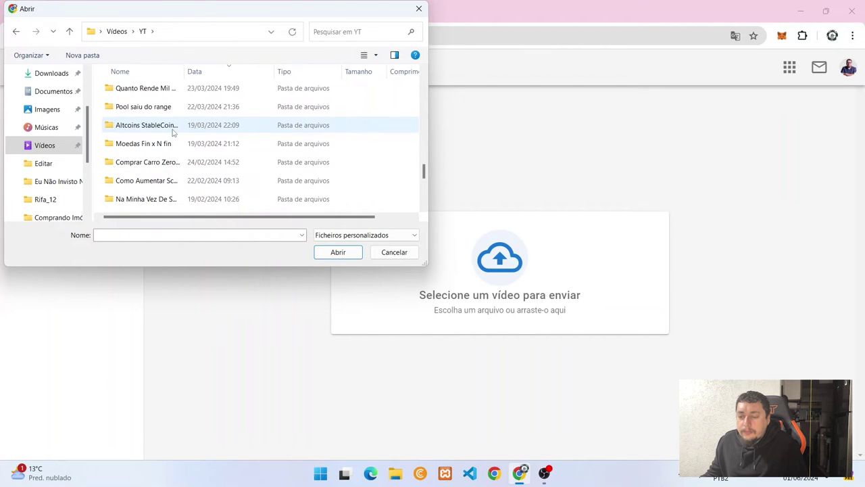
pyautogui.click(162, 113)
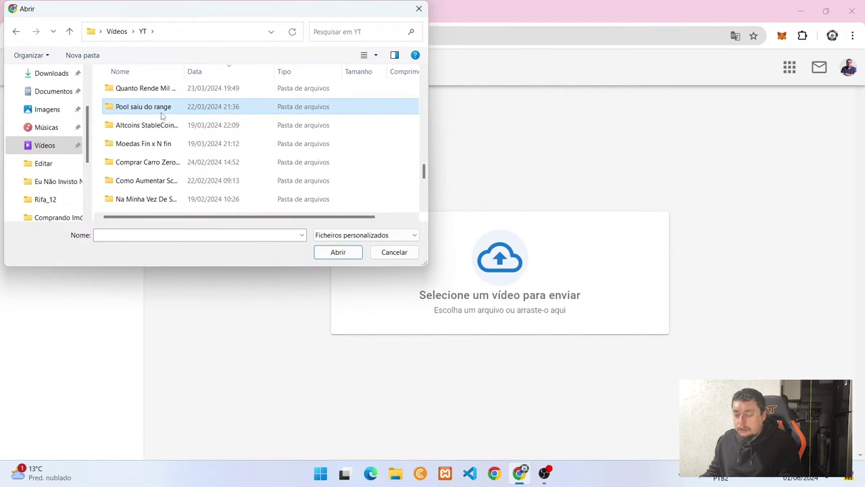
pyautogui.scroll(1, 161, 116)
pyautogui.scroll(3, 162, 122)
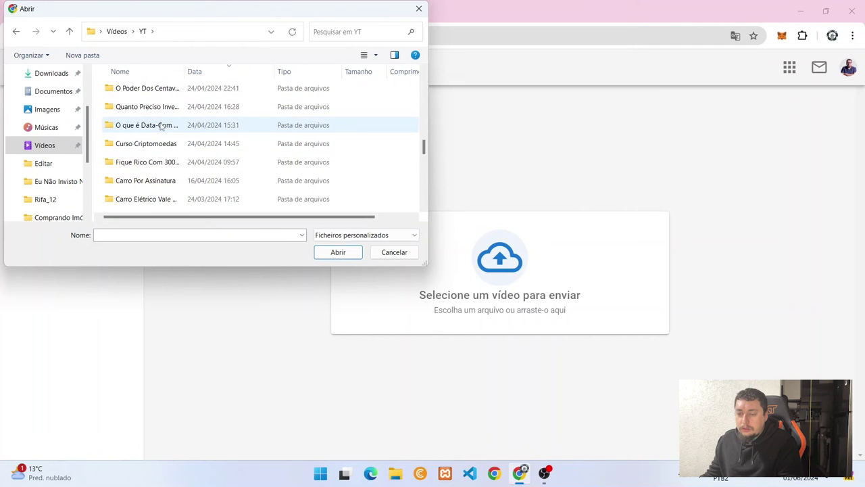
pyautogui.scroll(-1, 155, 165)
pyautogui.click(145, 202)
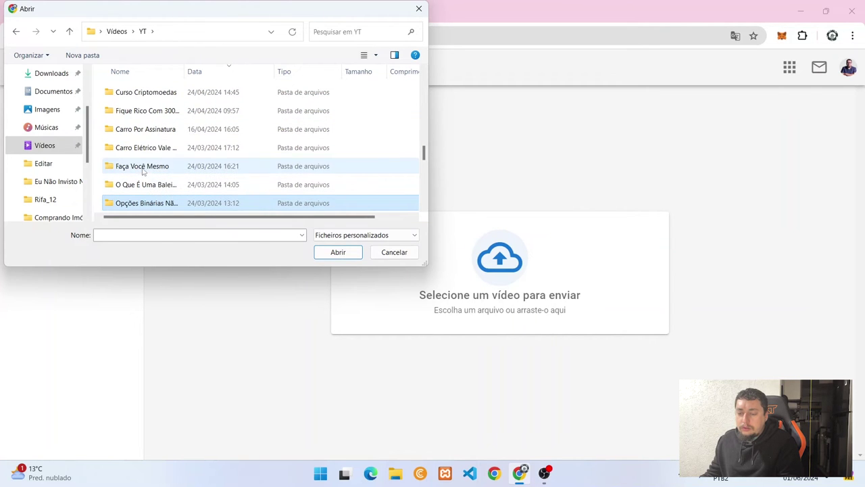
pyautogui.doubleClick(142, 171)
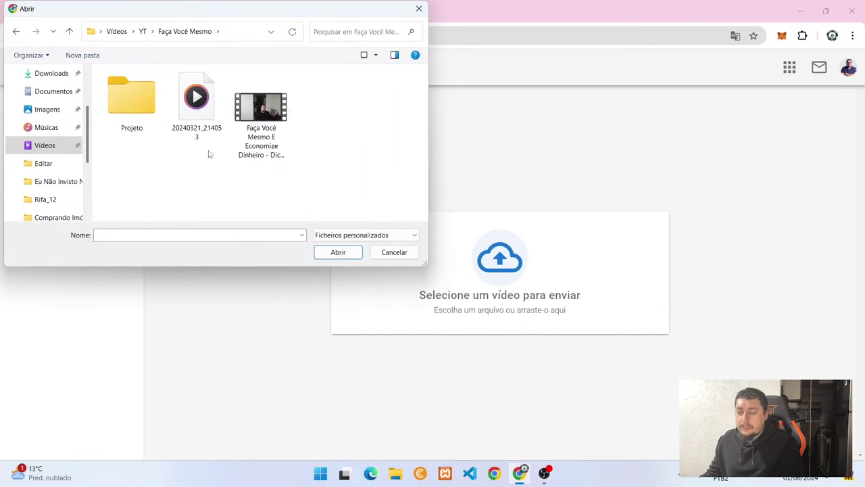
pyautogui.doubleClick(261, 115)
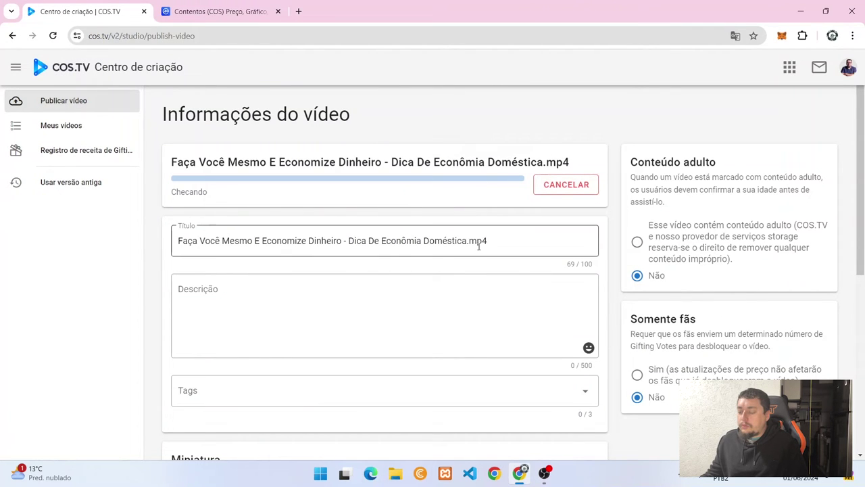
# - Remove ".mp4" from the video title and enter the description "Faça você mesmo e economize dinheiro"
pyautogui.moveTo(467, 245); pyautogui.dragTo(510, 246)
pyautogui.press('BackSpace')
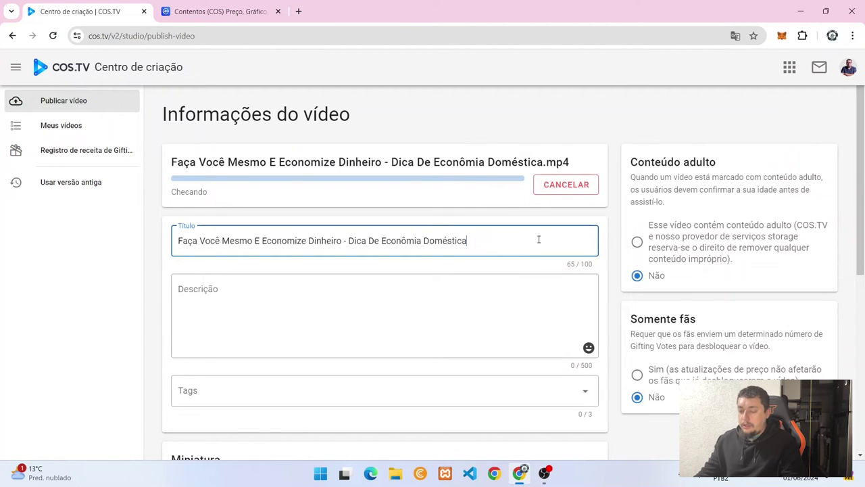
pyautogui.press('Tab')
pyautogui.write('Fa')
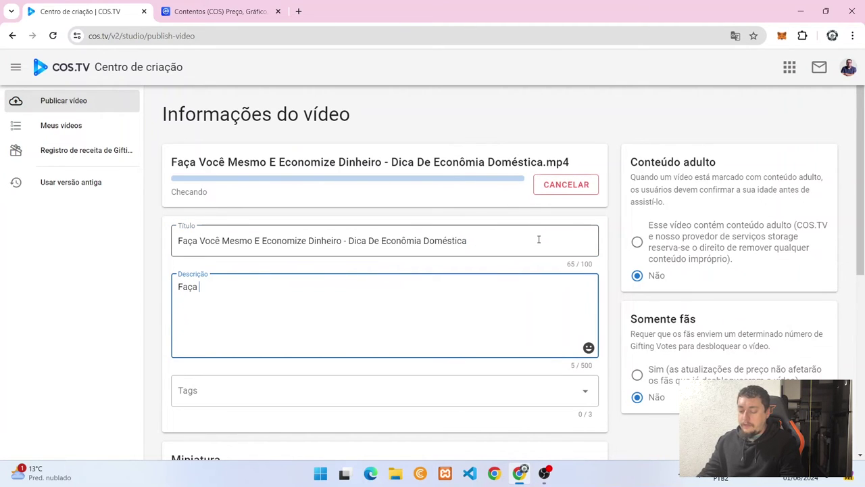
pyautogui.write('ça você mesmo e economize dinheiro')
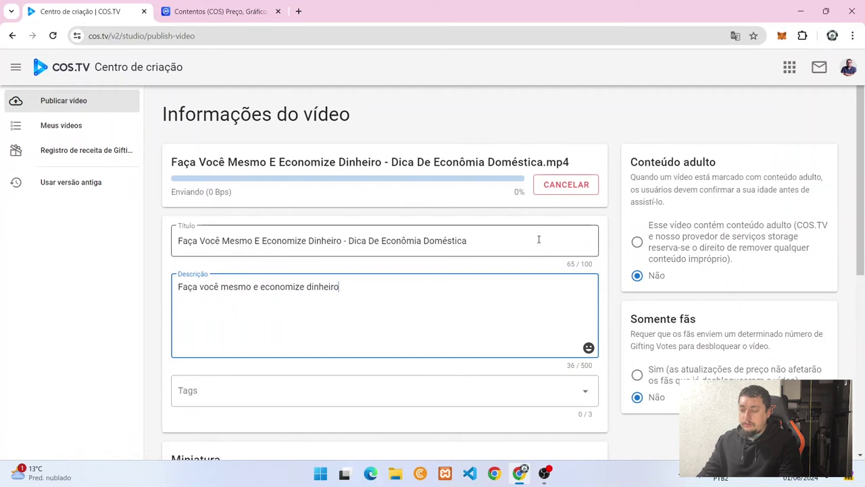
# - Add the tags Interessante, Variedade and Conhecimento to the video
pyautogui.click(419, 391)
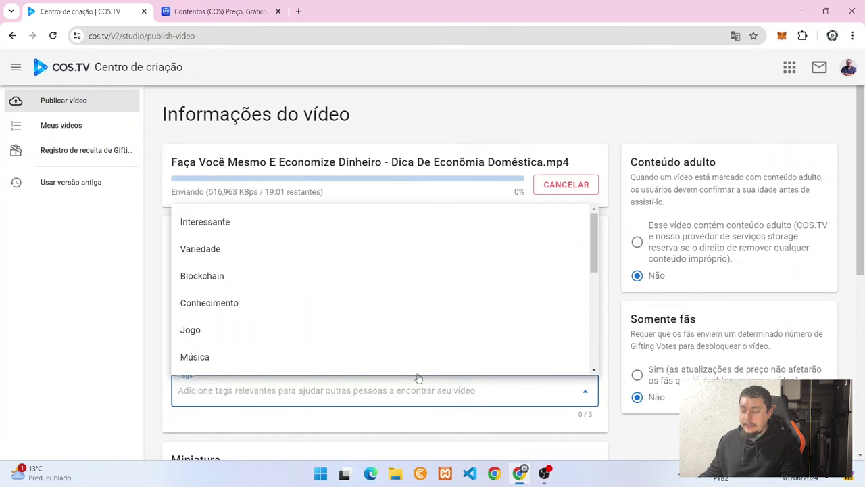
pyautogui.click(276, 226)
pyautogui.click(284, 228)
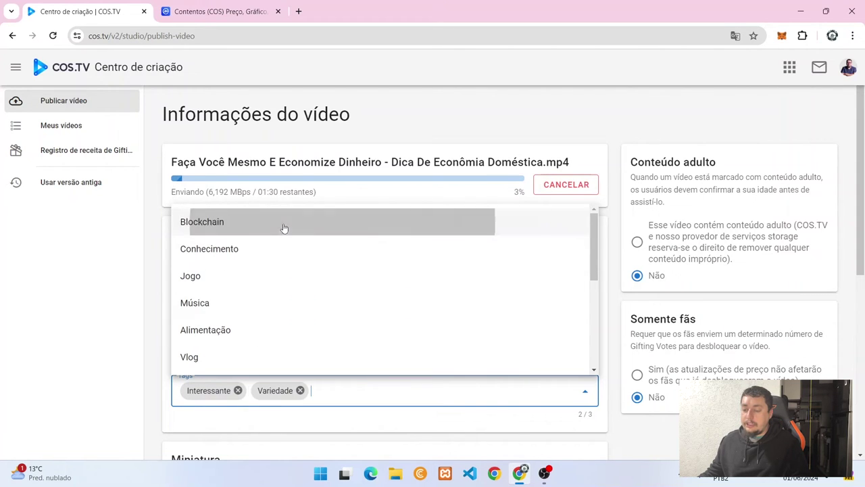
pyautogui.click(232, 252)
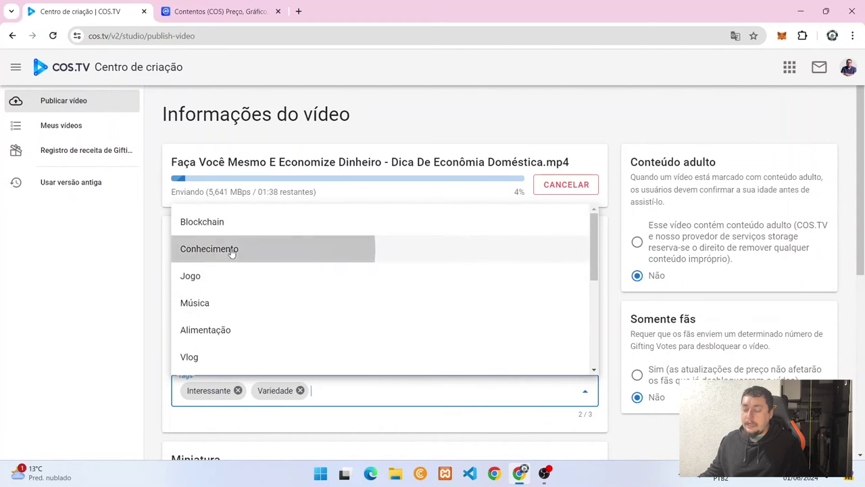
pyautogui.click(107, 330)
# - Set the video's Miniatura option to Enviar minha própria imagem
pyautogui.scroll(-1, 329, 225)
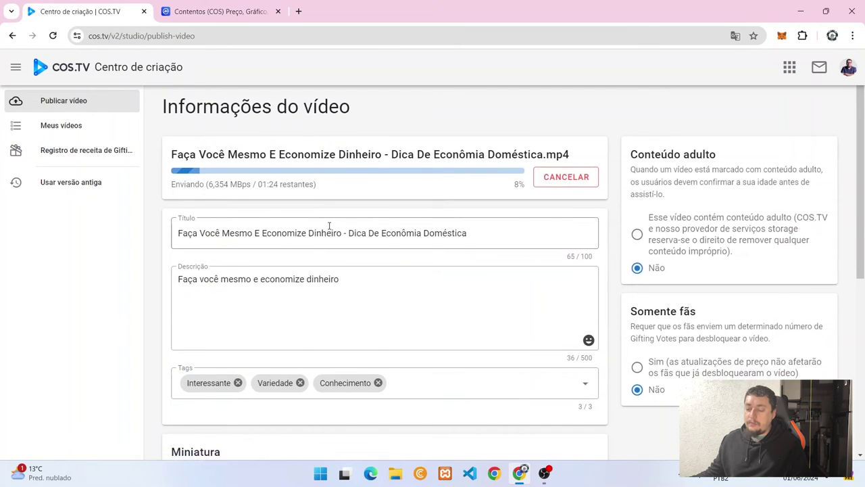
pyautogui.scroll(-3, 329, 226)
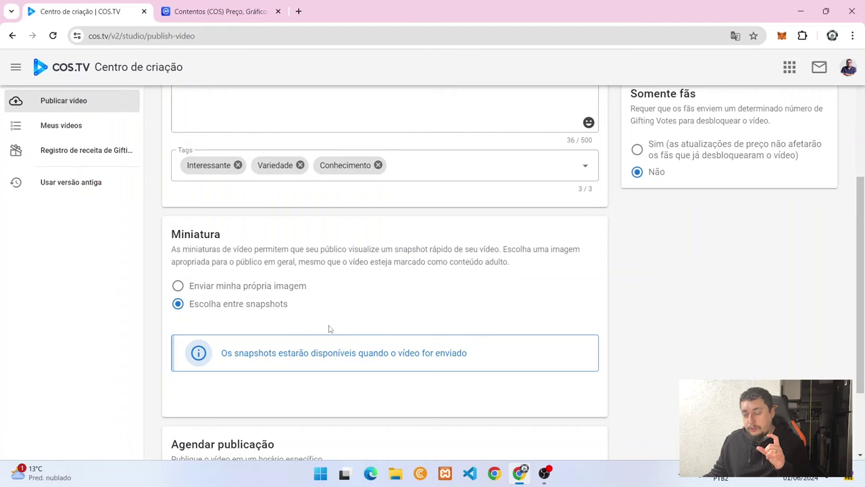
pyautogui.click(244, 287)
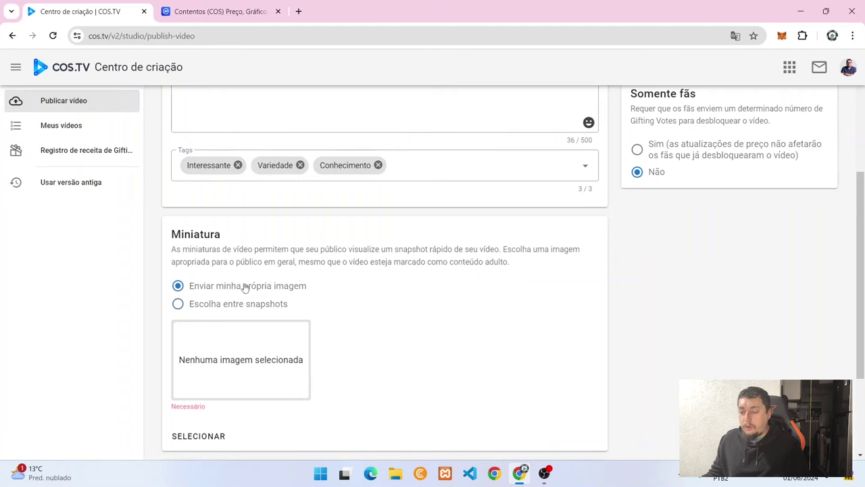
# - Use the "Faça Você Mesmo" image from the Downloads folder as the video thumbnail and accept its crop
pyautogui.click(196, 435)
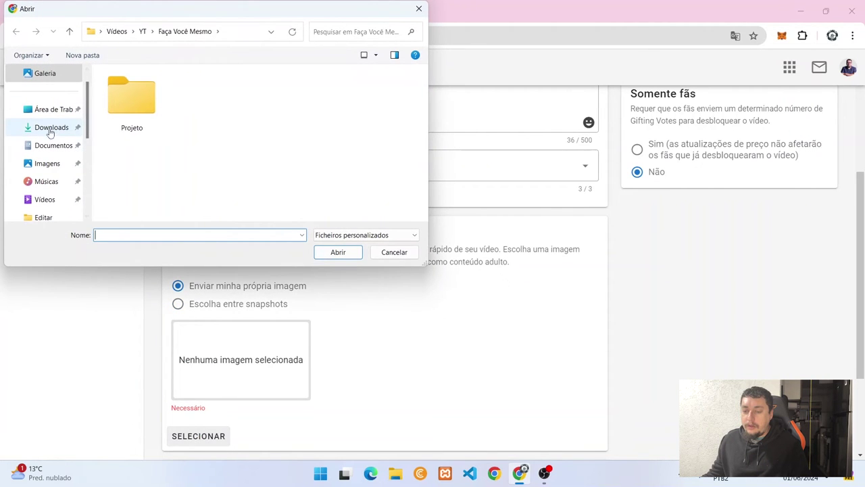
pyautogui.click(50, 132)
pyautogui.scroll(-3, 193, 140)
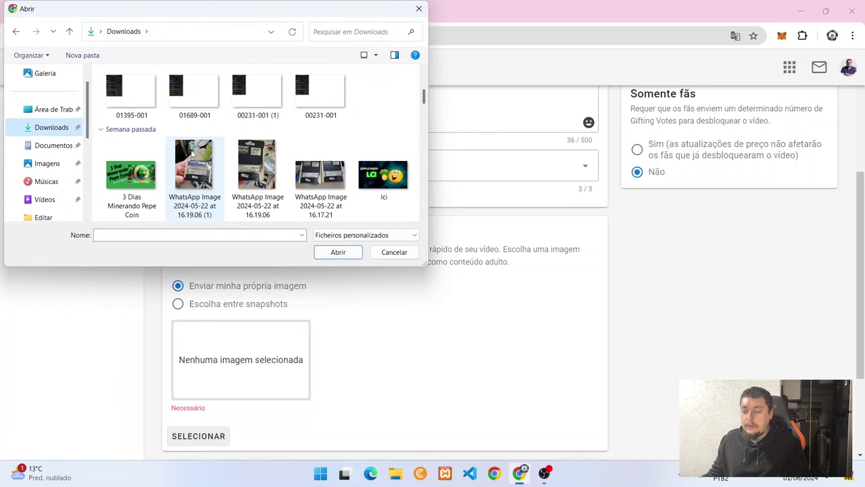
pyautogui.scroll(-10, 193, 153)
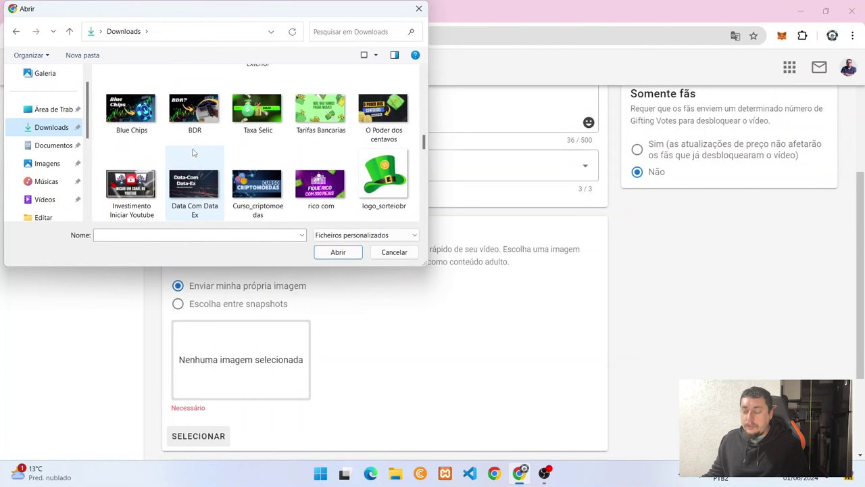
pyautogui.scroll(-5, 193, 153)
pyautogui.doubleClick(196, 177)
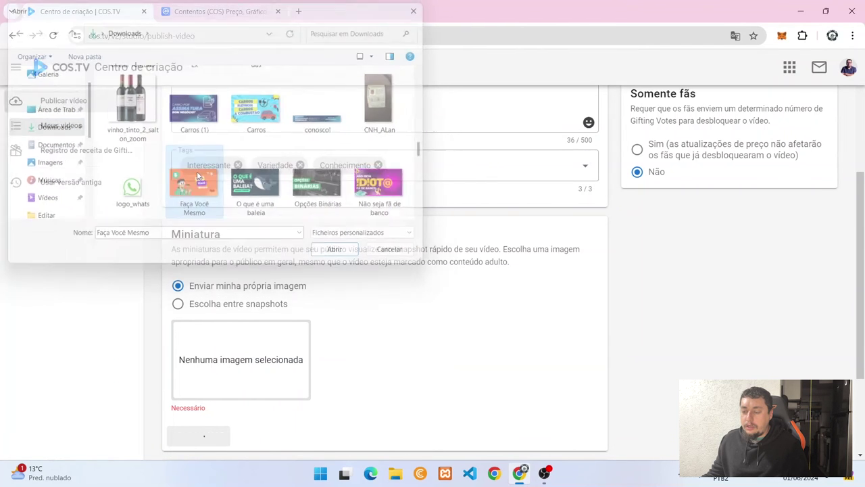
pyautogui.click(454, 372)
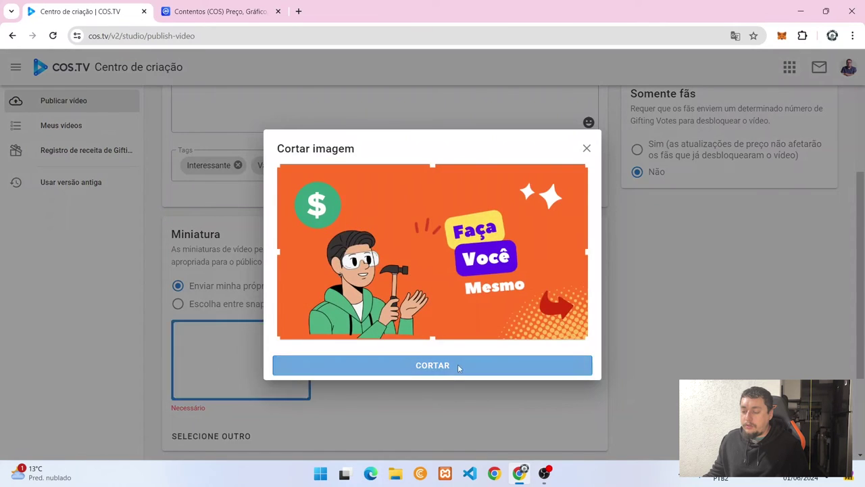
# - Try to schedule the video's publication for 01/06/2024 at 21:00
pyautogui.scroll(-2, 327, 302)
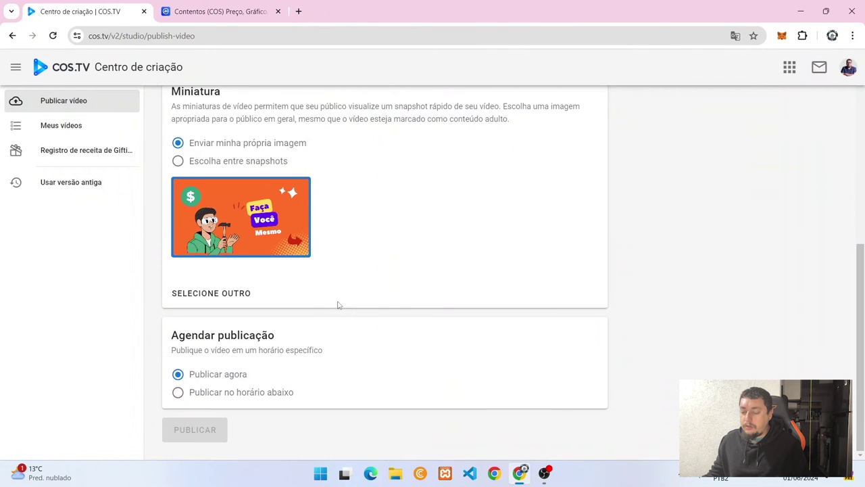
pyautogui.click(194, 393)
pyautogui.scroll(-1, 237, 378)
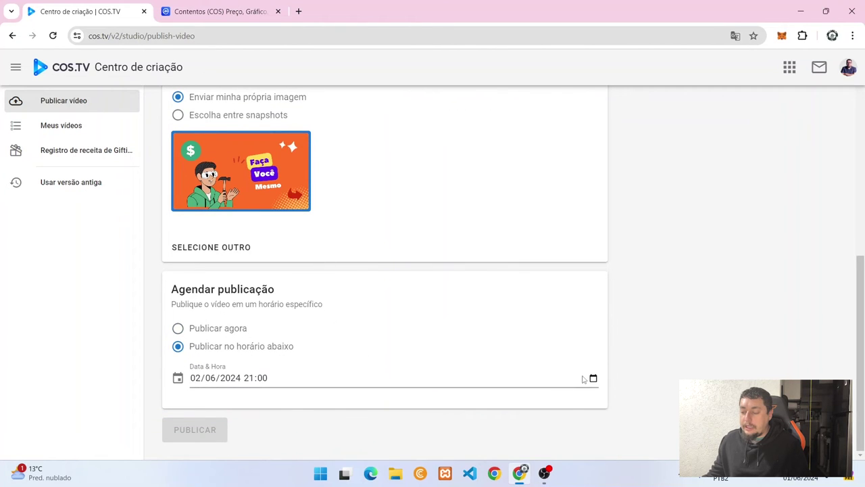
pyautogui.click(594, 378)
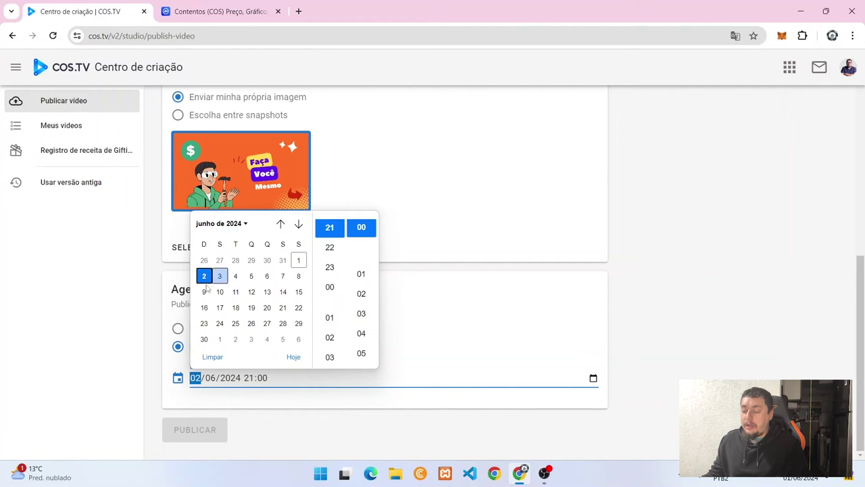
pyautogui.click(298, 259)
pyautogui.click(417, 298)
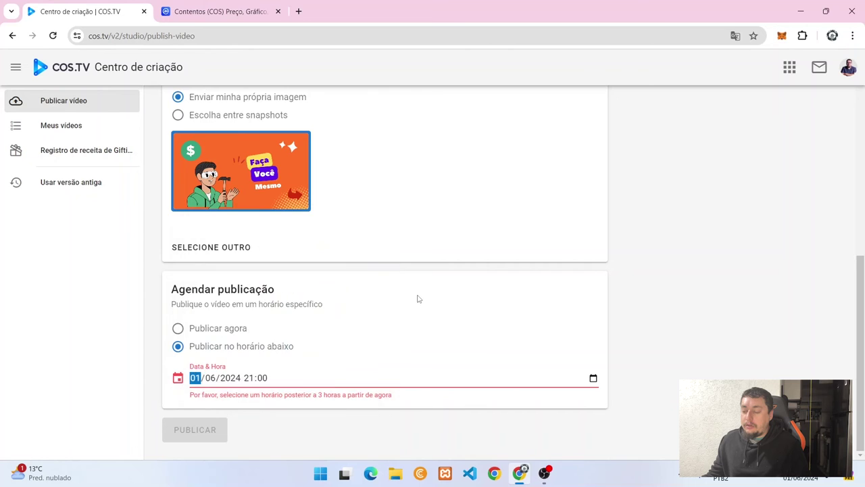
# - End the description's sentence with a period and add a paragraph reading "Tá gostando dos vídeos se inscreve no canal e deixa seu like."
pyautogui.scroll(10, 308, 342)
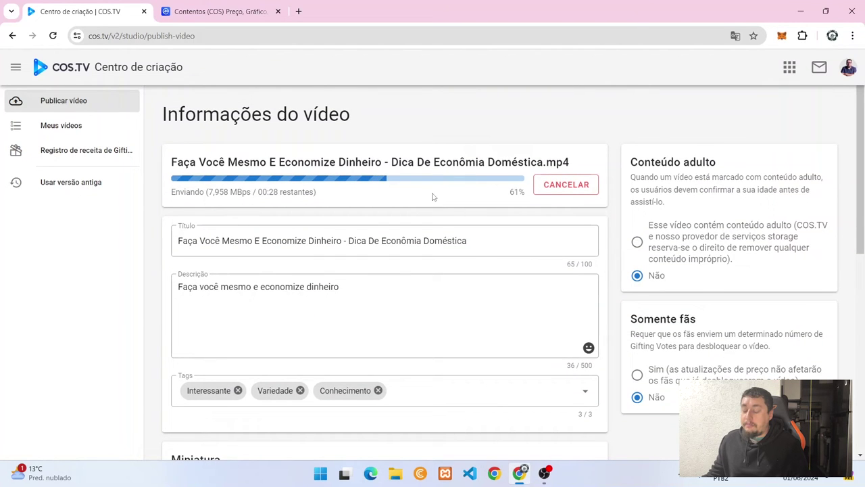
pyautogui.click(280, 300)
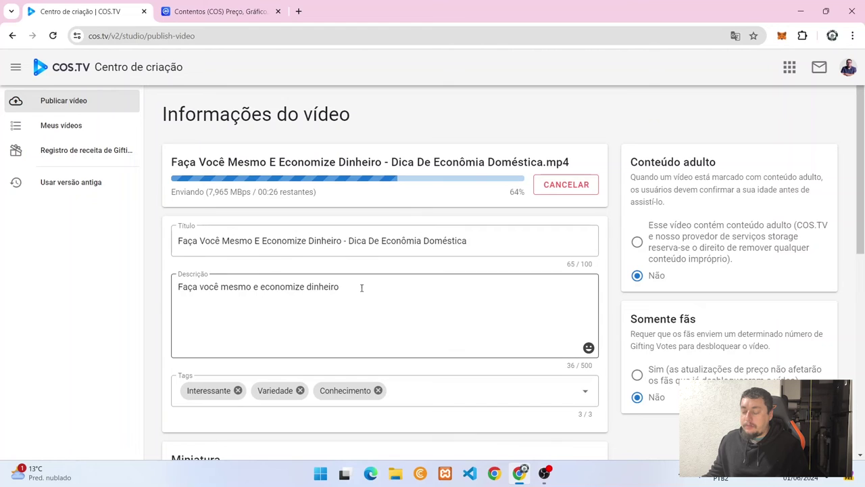
pyautogui.write('.')
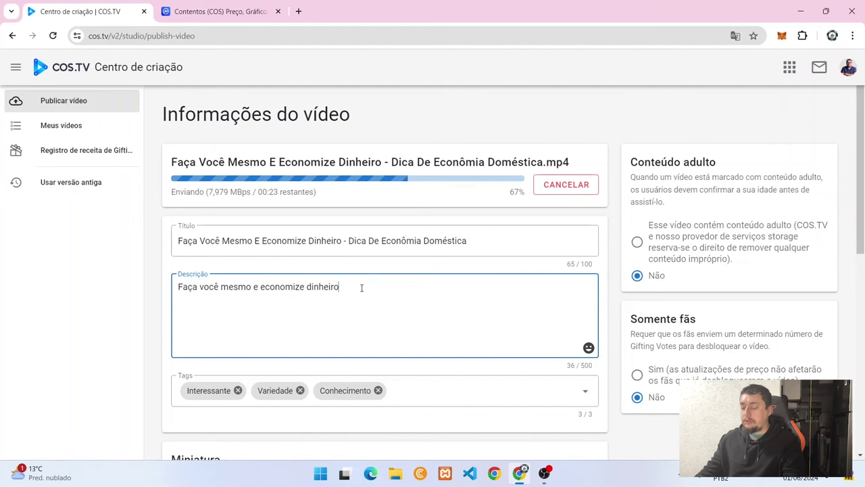
pyautogui.press('Return')
pyautogui.press('Return')
pyautogui.write('T')
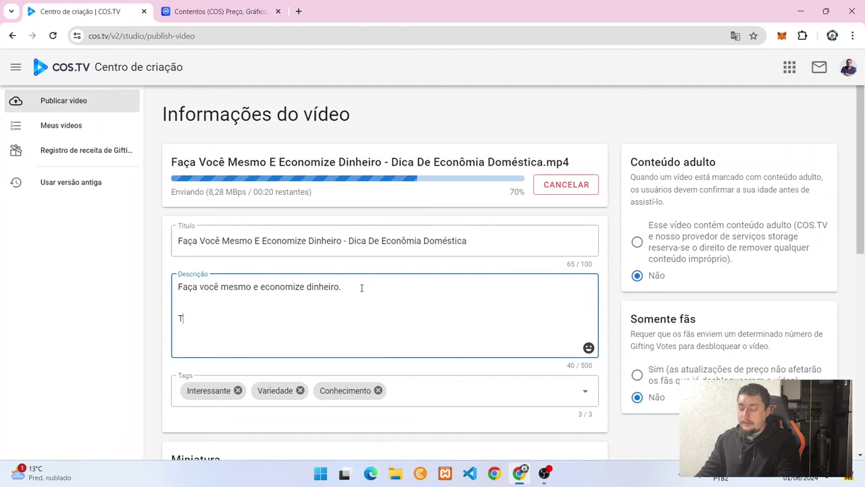
pyautogui.write('á gostando')
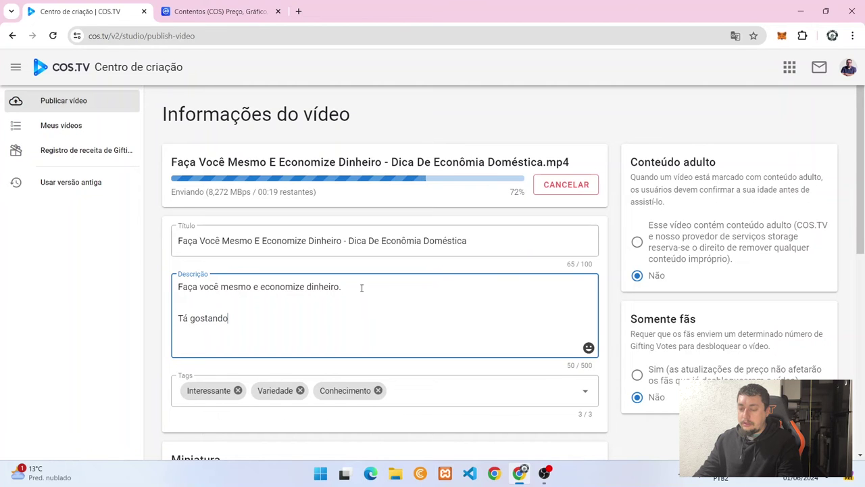
pyautogui.write(' dos vídeos se inscreve no canal e deixa seu like.')
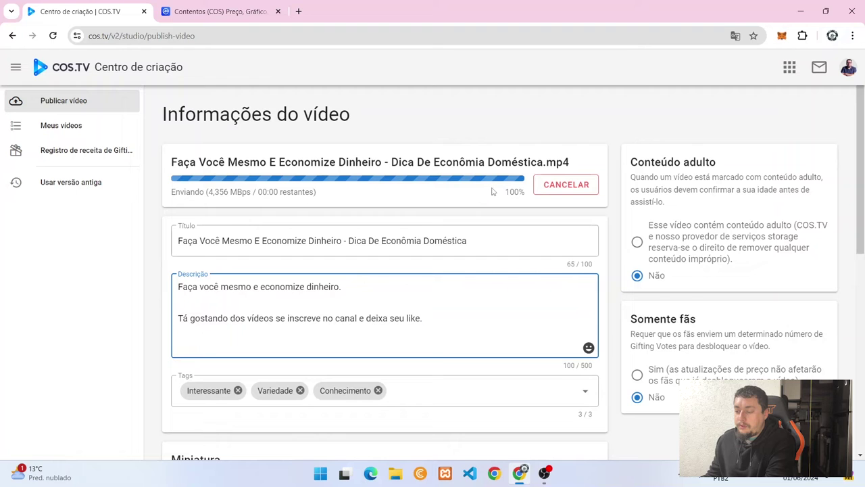
# - Set the publication timing to Publicar agora and publish the video once its upload finishes
pyautogui.scroll(-6, 380, 218)
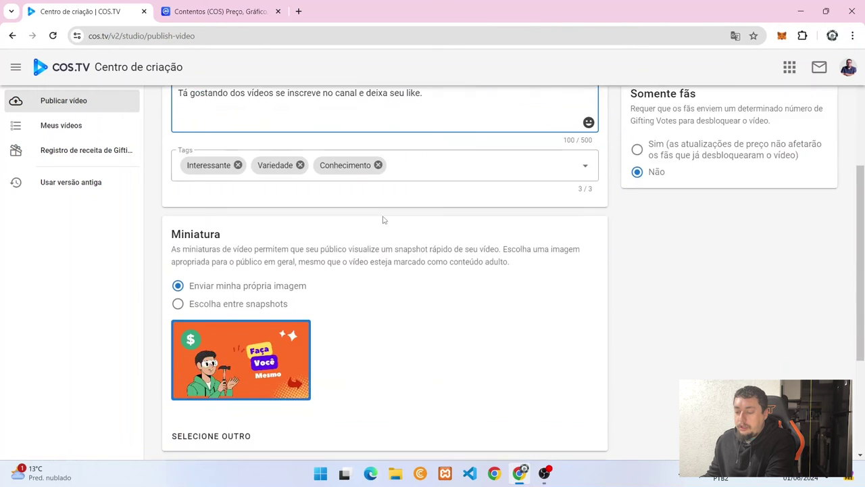
pyautogui.scroll(6, 381, 229)
pyautogui.scroll(-6, 383, 234)
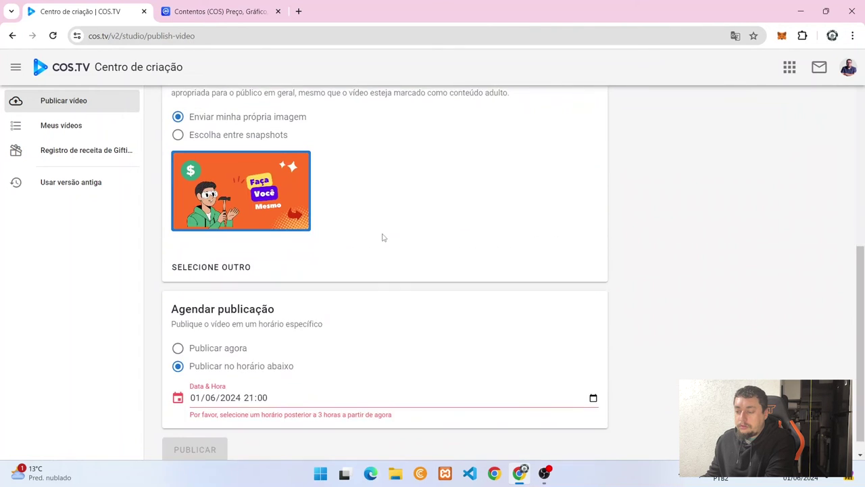
pyautogui.click(200, 329)
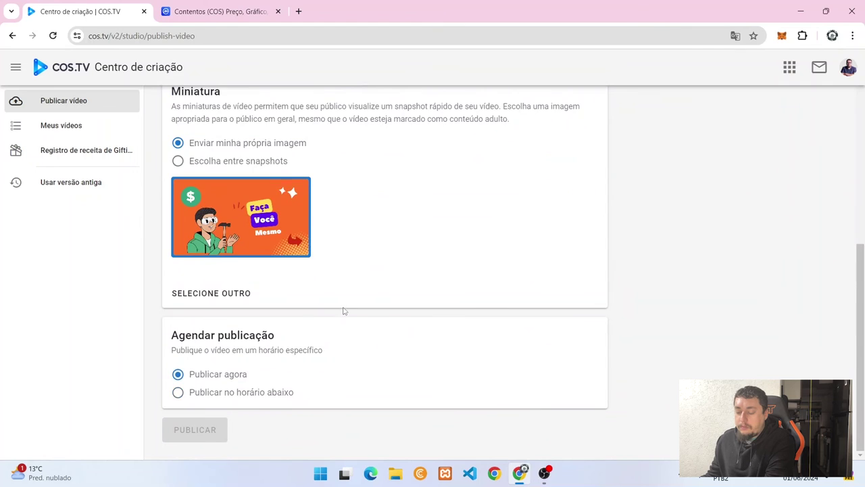
pyautogui.scroll(6, 343, 311)
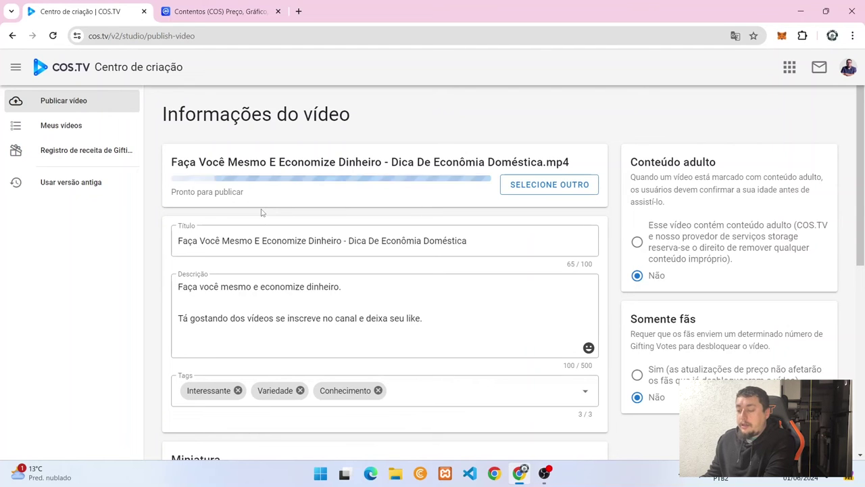
pyautogui.scroll(-5, 262, 212)
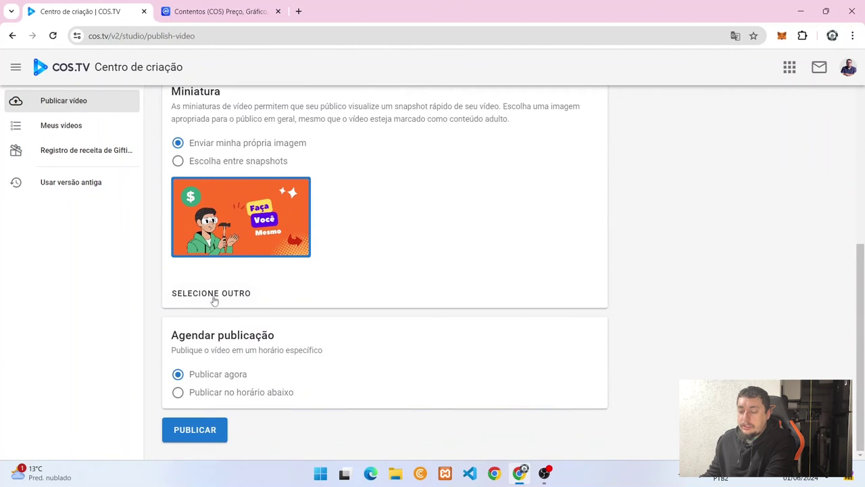
pyautogui.click(194, 433)
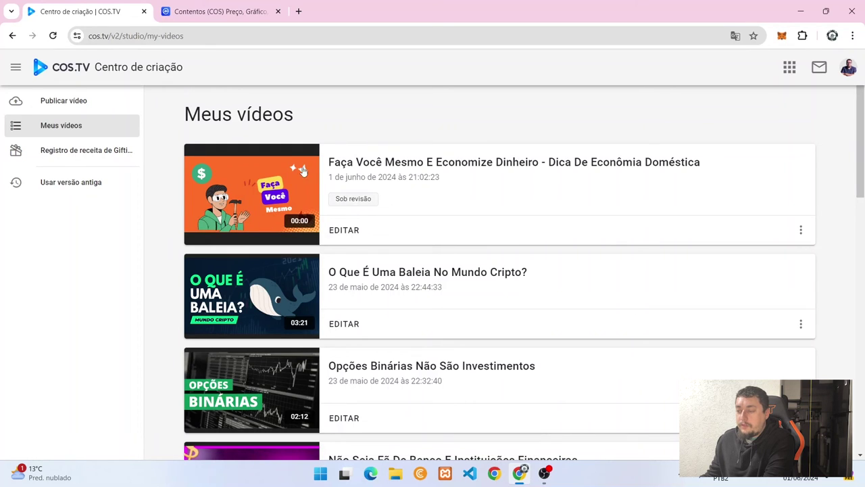
# - Open the Centro Pessoal dashboard and review the mainnet account's energy and assets, the POP balance and the token vouchers
pyautogui.click(39, 73)
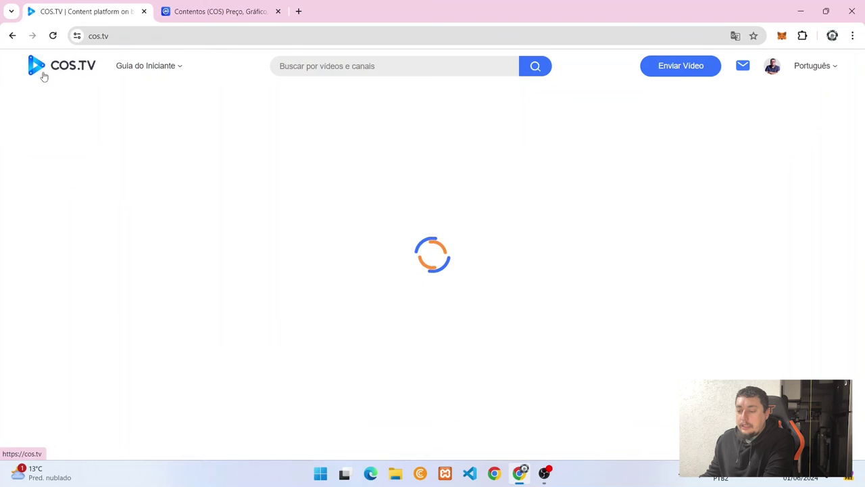
pyautogui.moveTo(764, 65)
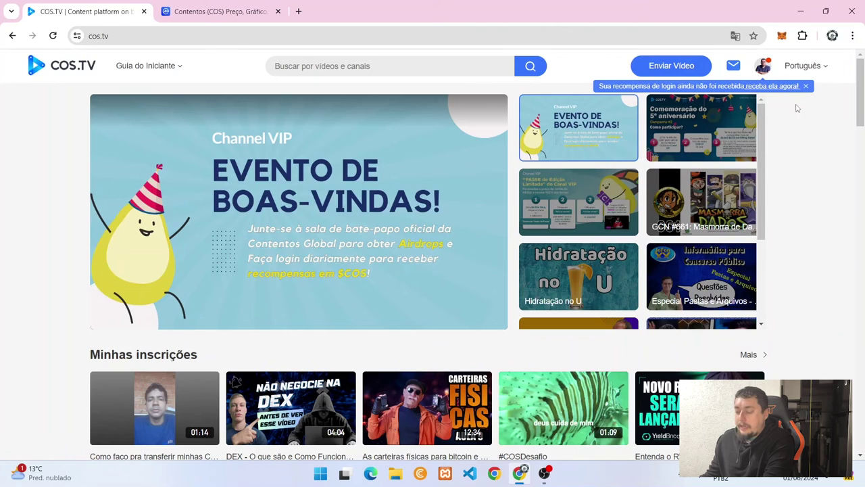
pyautogui.click(762, 71)
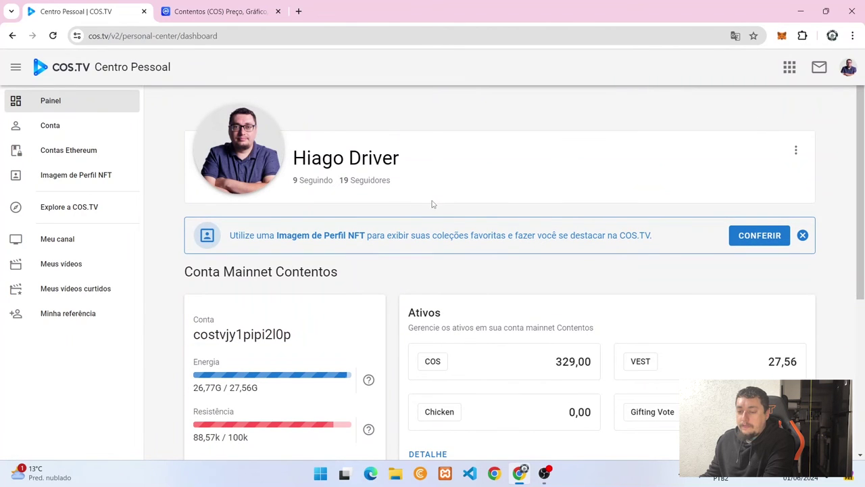
pyautogui.scroll(-3, 306, 220)
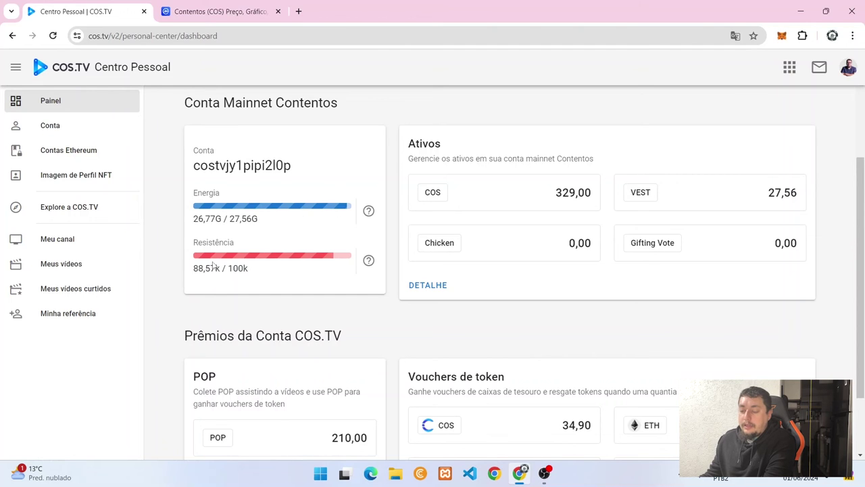
pyautogui.scroll(-2, 218, 243)
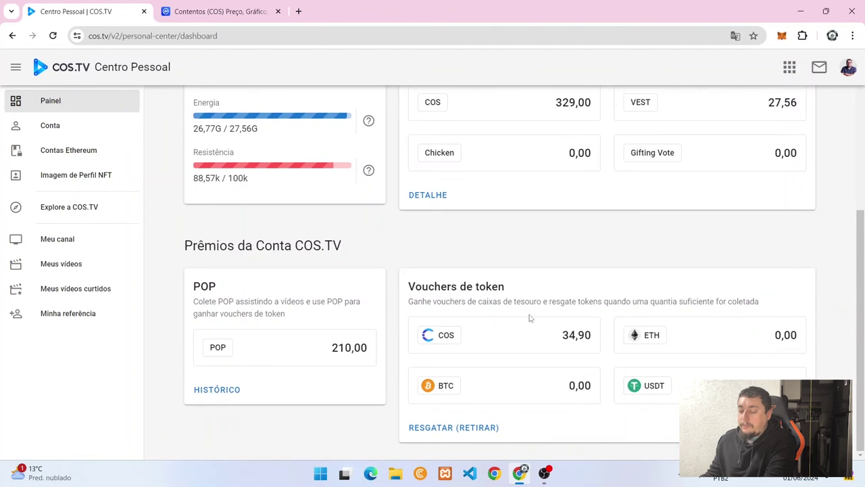
pyautogui.scroll(3, 531, 315)
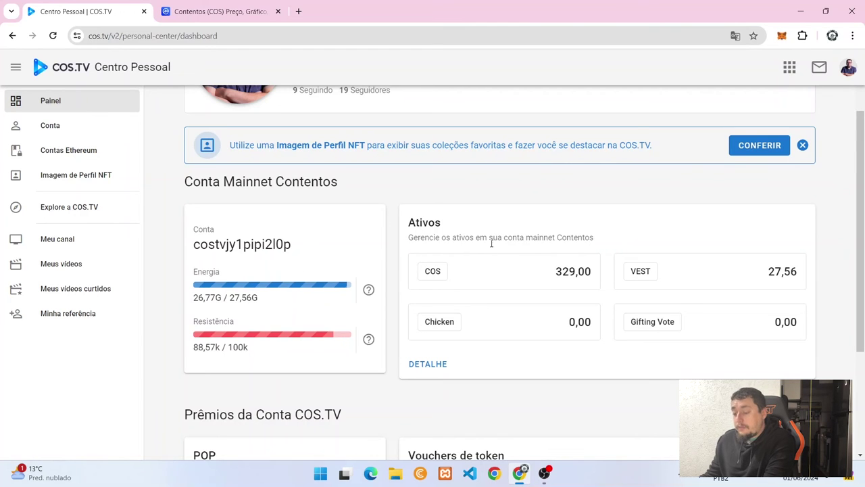
pyautogui.scroll(-2, 492, 245)
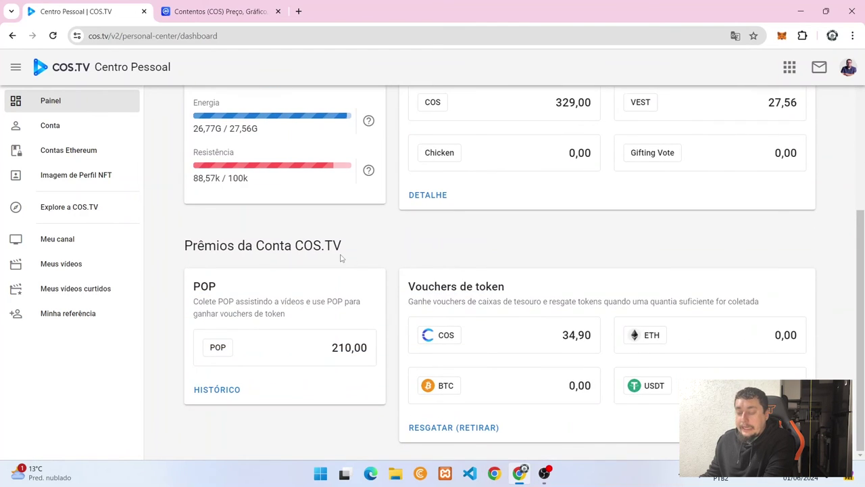
pyautogui.scroll(3, 340, 258)
pyautogui.scroll(-1, 328, 252)
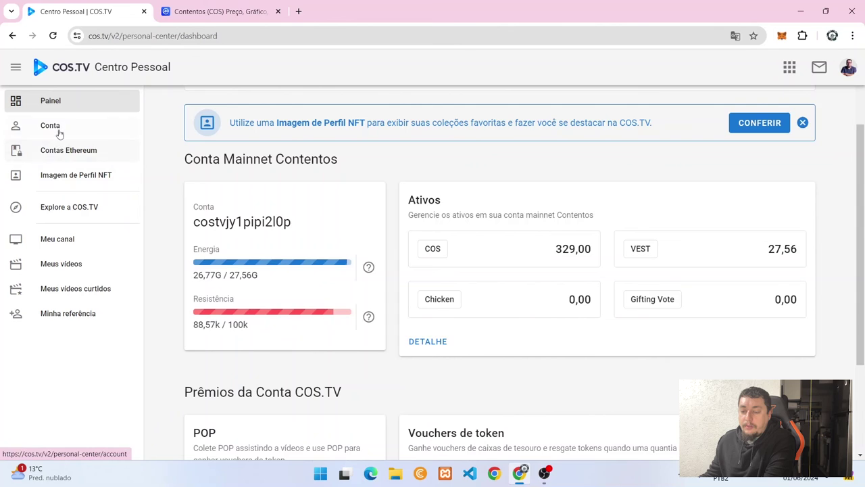
pyautogui.scroll(-2, 485, 315)
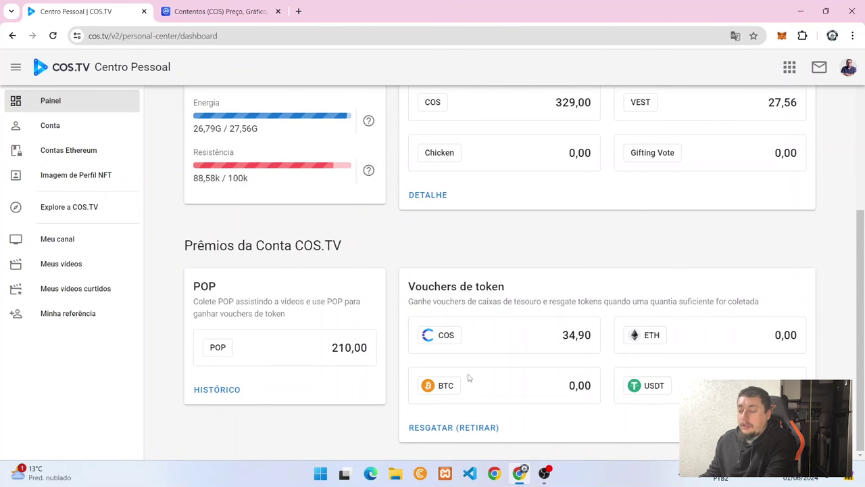
# - Open the token voucher redemption page and view the transfer and withdrawal forms for COS
pyautogui.click(445, 428)
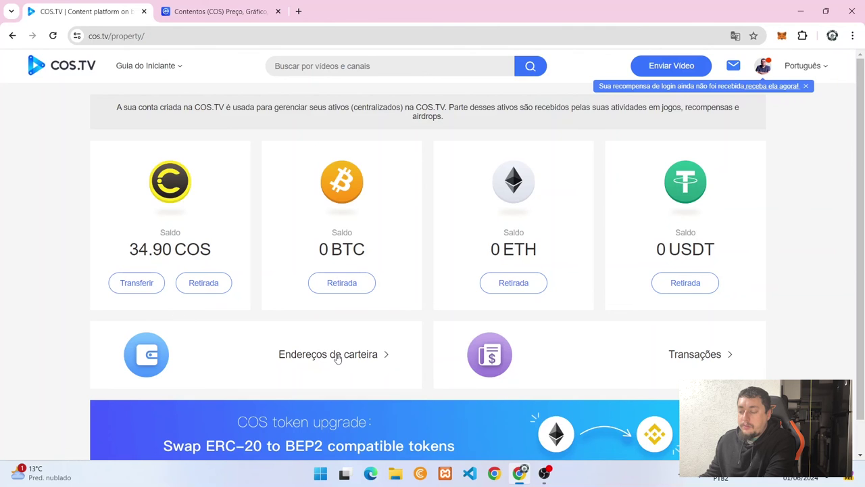
pyautogui.scroll(-1, 382, 318)
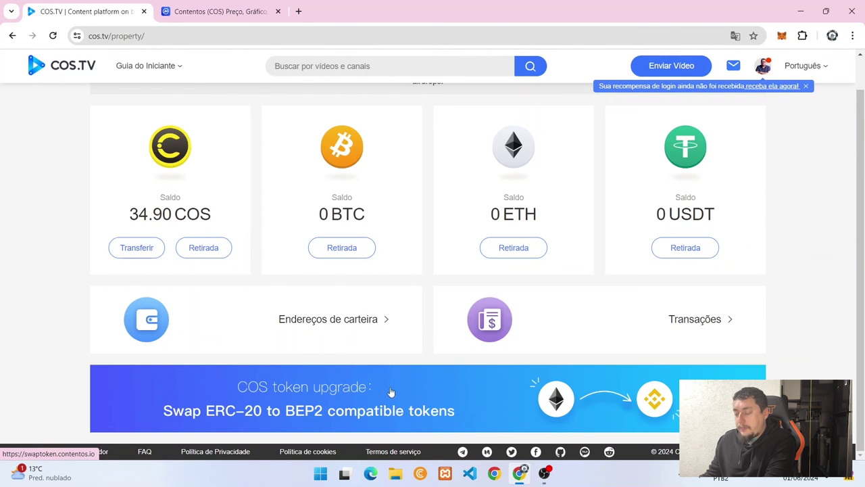
pyautogui.scroll(1, 357, 372)
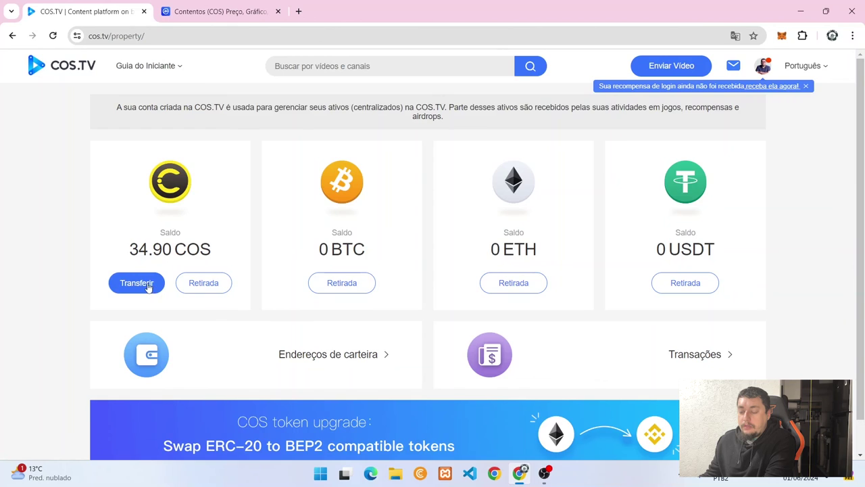
pyautogui.click(137, 283)
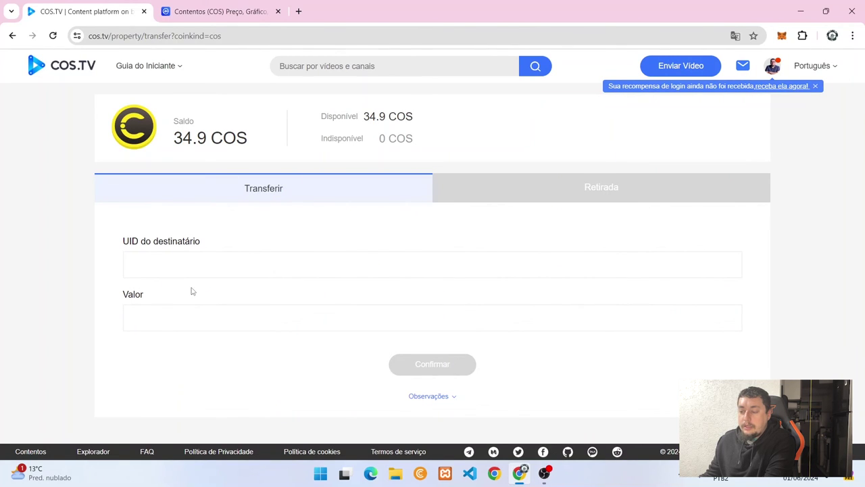
pyautogui.click(522, 195)
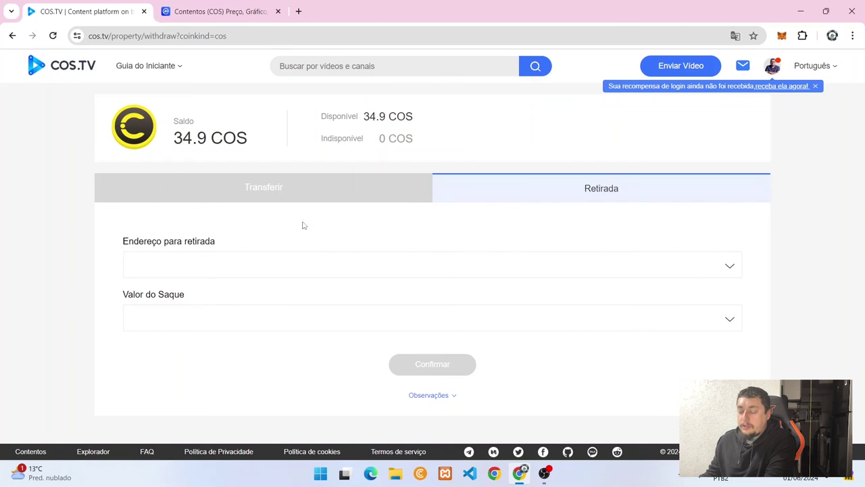
# - Fill in the COS withdrawal form with the MainNet account as the withdrawal address and 500 COS as the amount
pyautogui.click(252, 267)
pyautogui.click(211, 293)
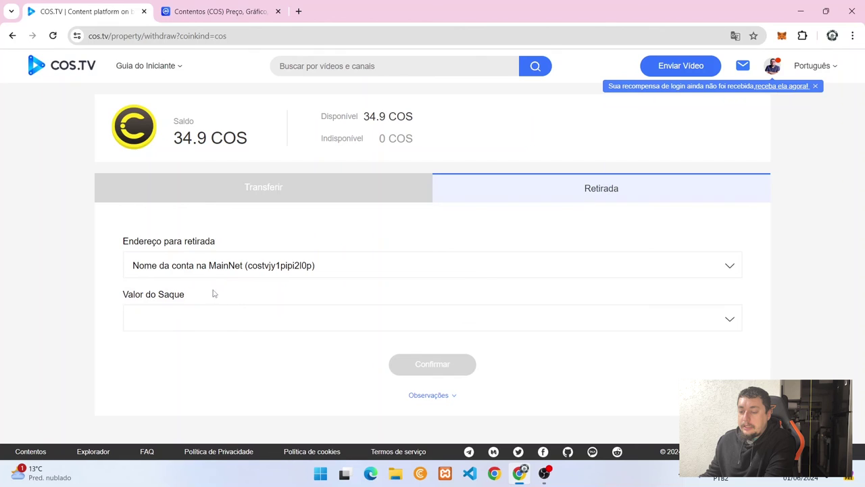
pyautogui.click(243, 318)
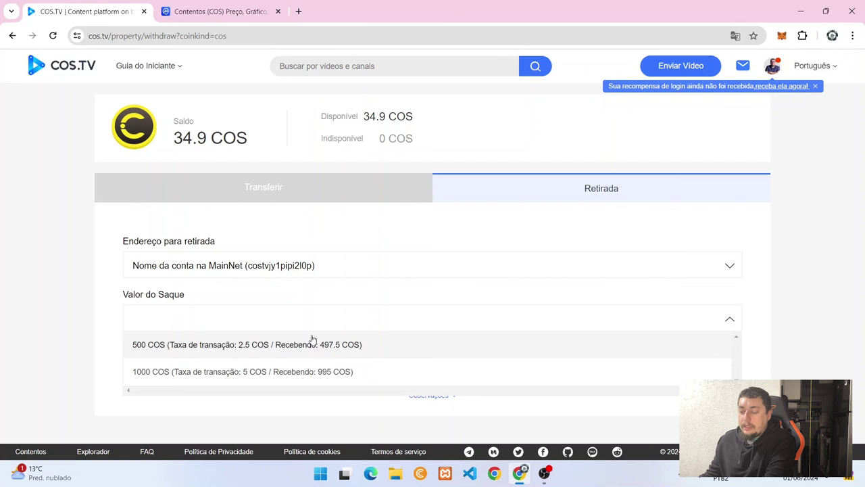
pyautogui.click(227, 350)
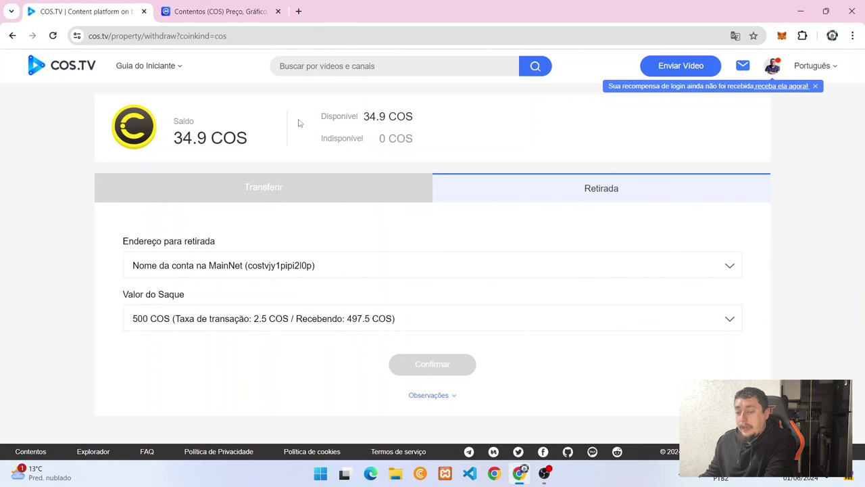
# - Open the COS.TV home page and browse the subscribed, recommended and category video sections with their earnings
pyautogui.click(39, 71)
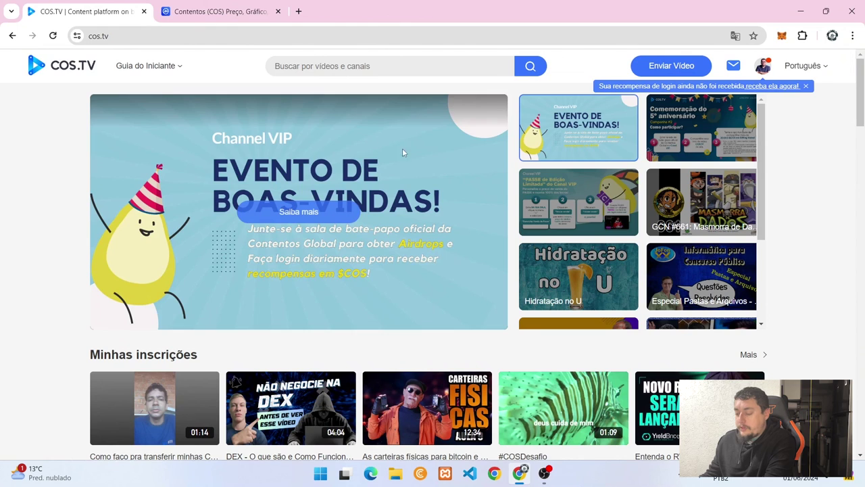
pyautogui.scroll(-3, 354, 149)
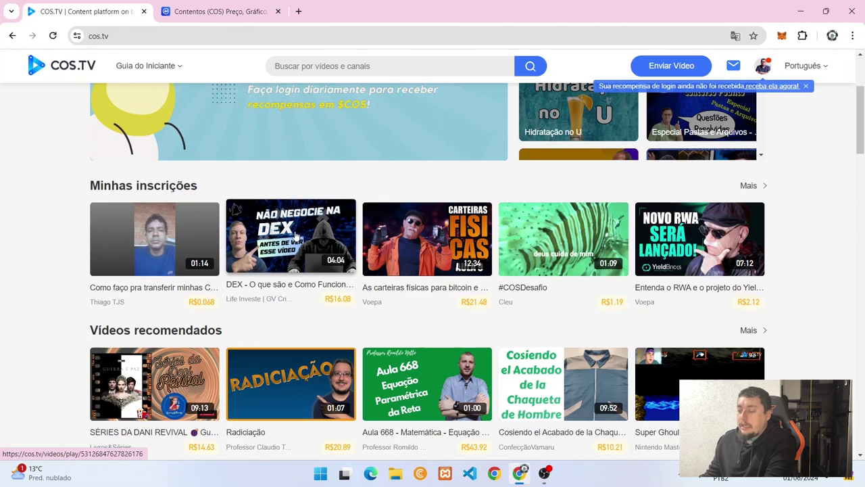
pyautogui.scroll(-2, 297, 230)
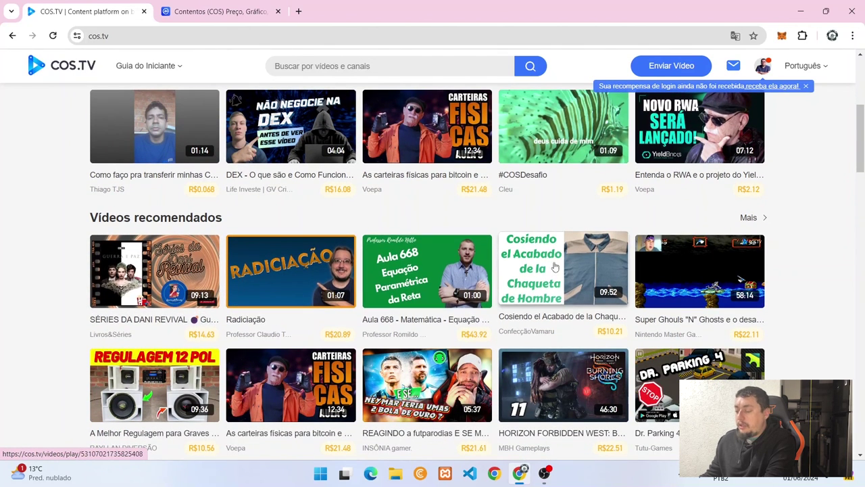
pyautogui.scroll(-3, 209, 211)
pyautogui.scroll(-5, 209, 211)
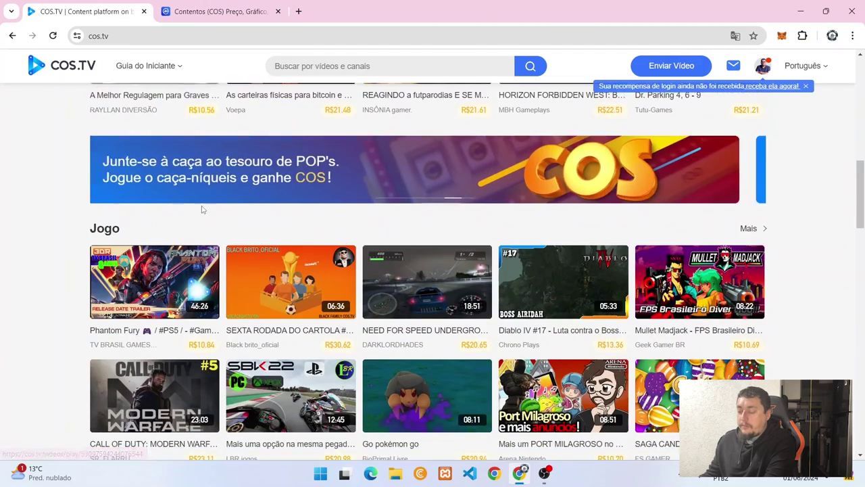
pyautogui.scroll(-2, 200, 212)
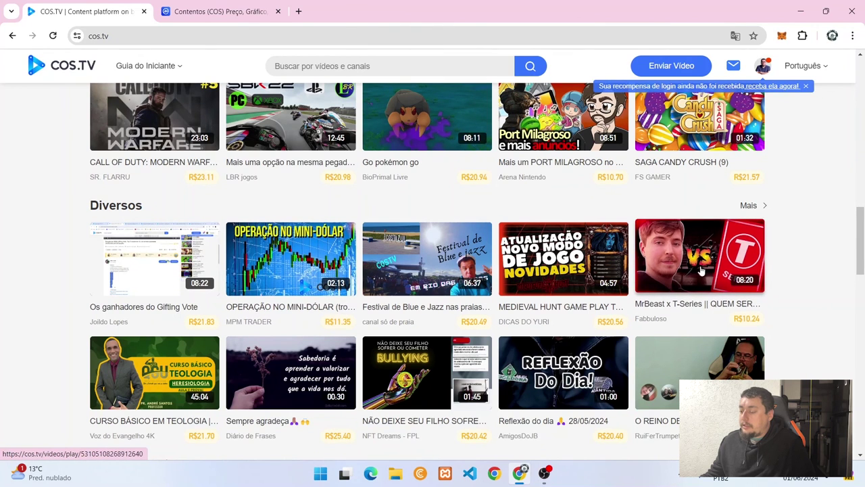
pyautogui.scroll(-2, 676, 272)
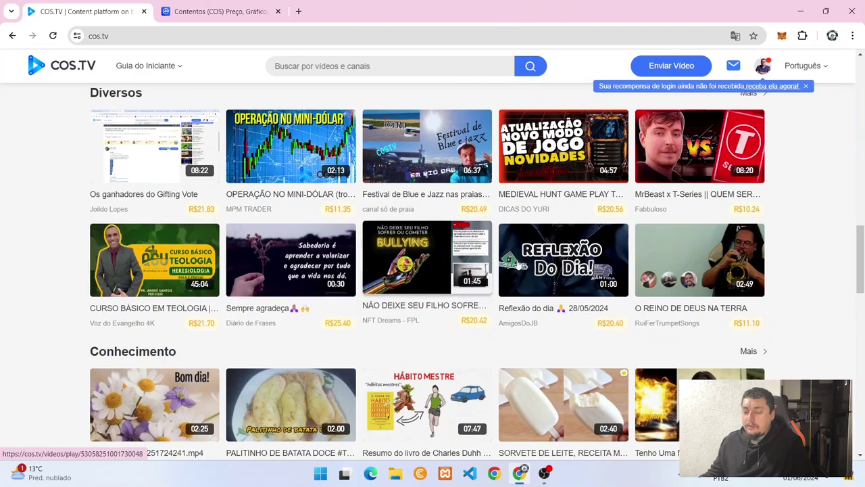
pyautogui.scroll(-2, 495, 259)
pyautogui.scroll(-2, 455, 257)
pyautogui.scroll(-5, 455, 257)
pyautogui.scroll(-3, 207, 249)
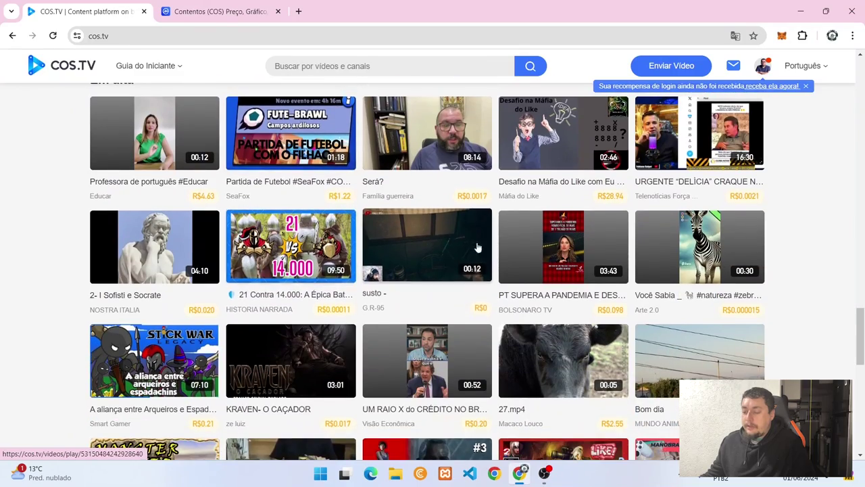
pyautogui.scroll(15, 473, 249)
pyautogui.scroll(10, 506, 250)
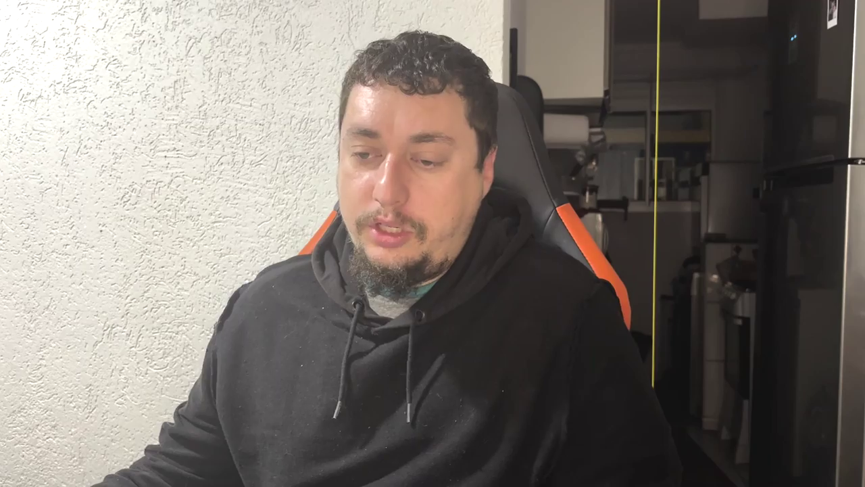